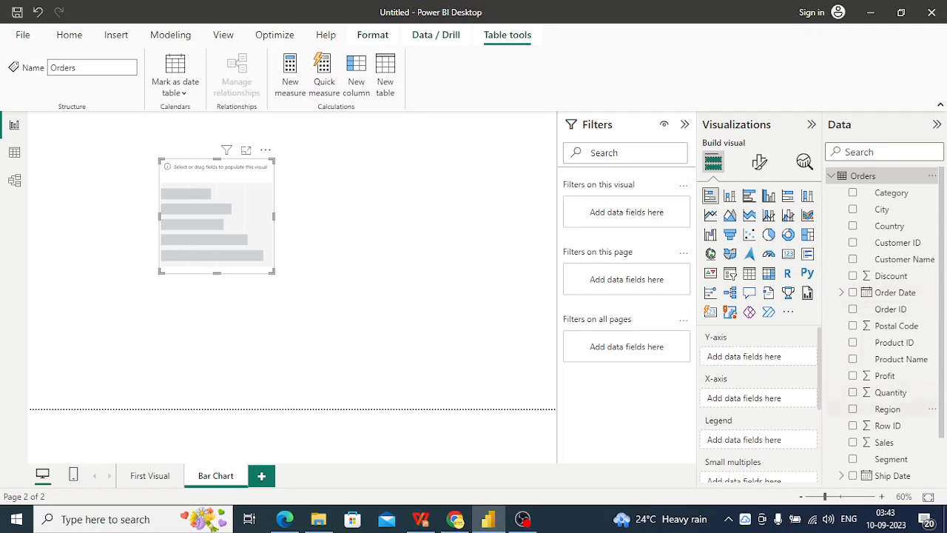
Build the bar chart with Category on the Y-axis and Sales on the X-axis, and enlarge it to about twice its width and slightly taller
left_click_drag(888, 192, 754, 358)
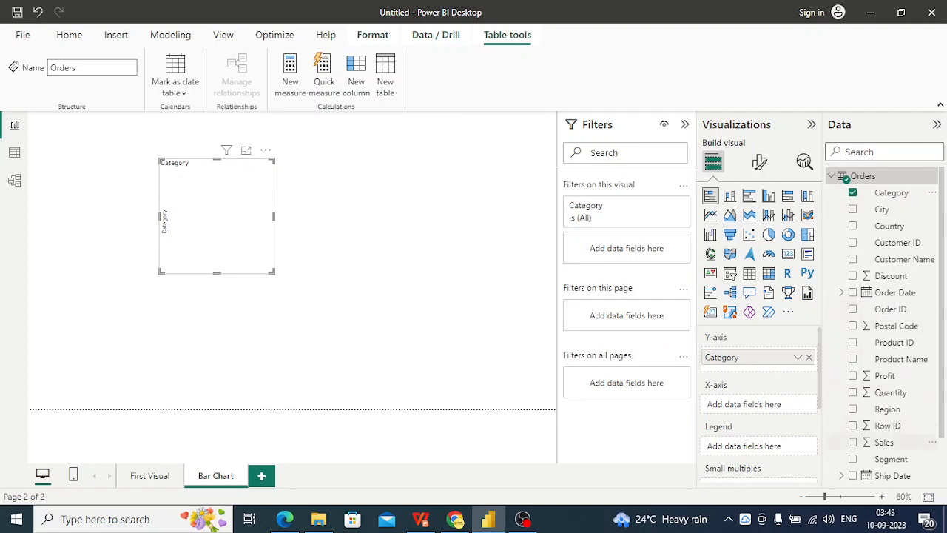
left_click_drag(884, 442, 740, 404)
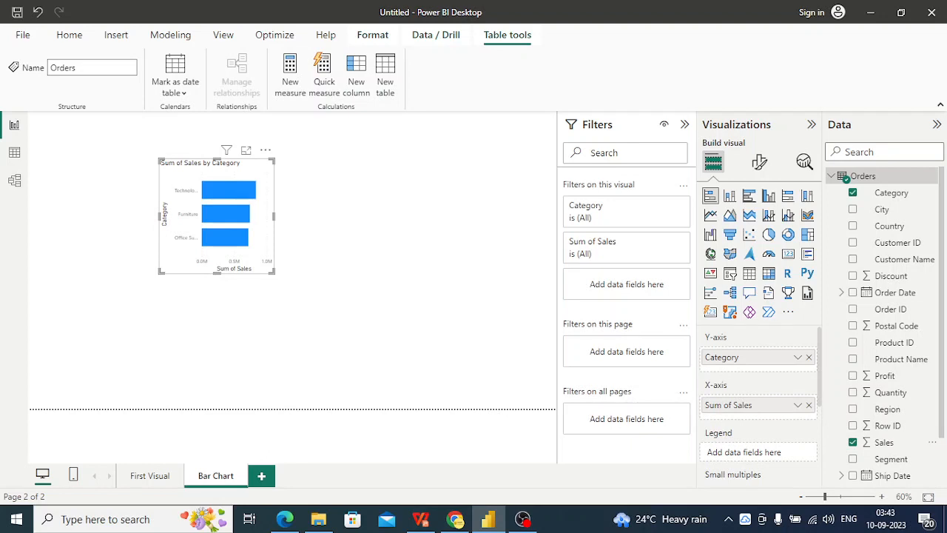
left_click_drag(274, 216, 386, 216)
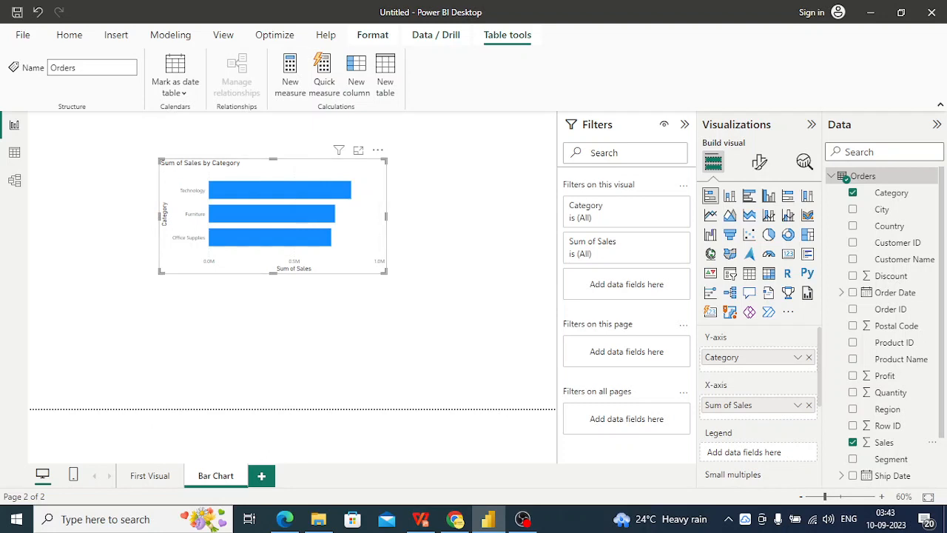
left_click_drag(273, 272, 273, 317)
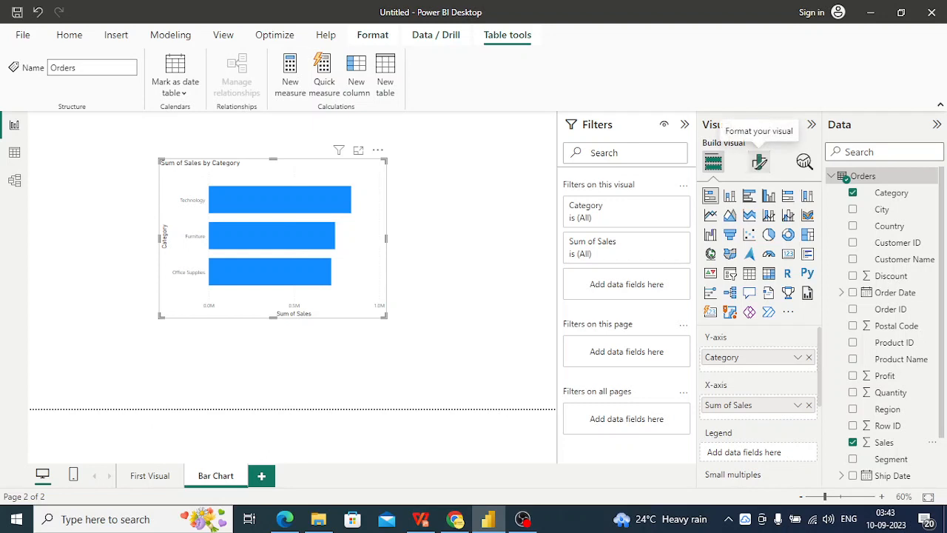
Format the chart's Y-axis values with the Arial font, size 11 and the color Black, 40% lighter
left_click(759, 162)
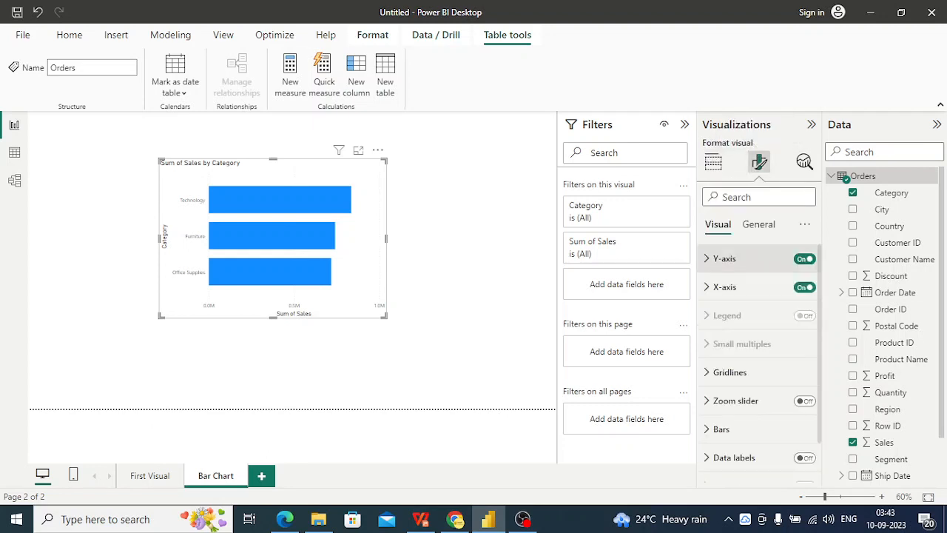
left_click(725, 259)
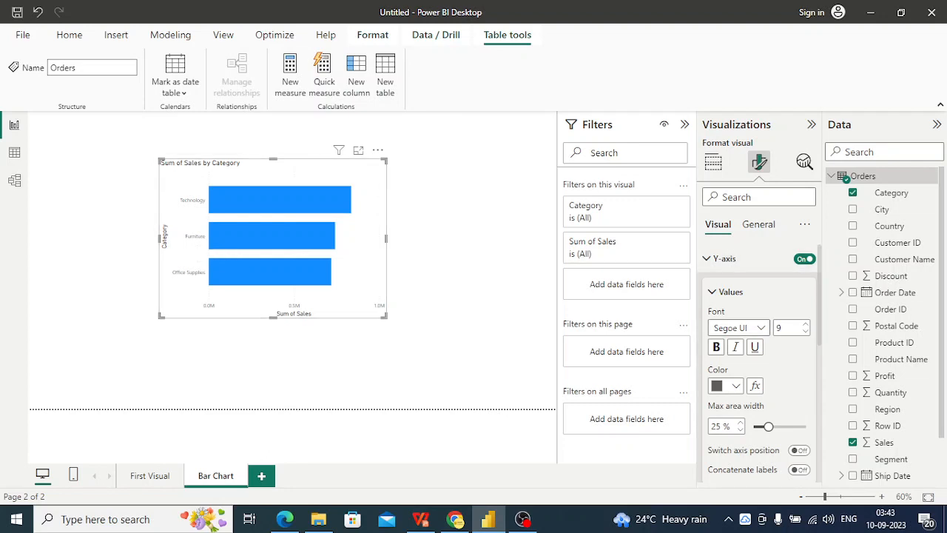
left_click(760, 327)
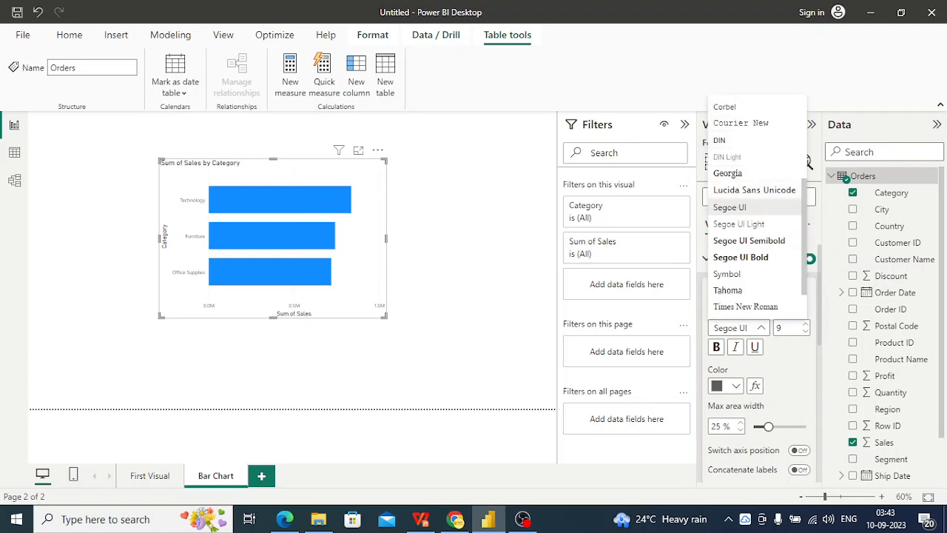
scroll(751, 208, "up", 3)
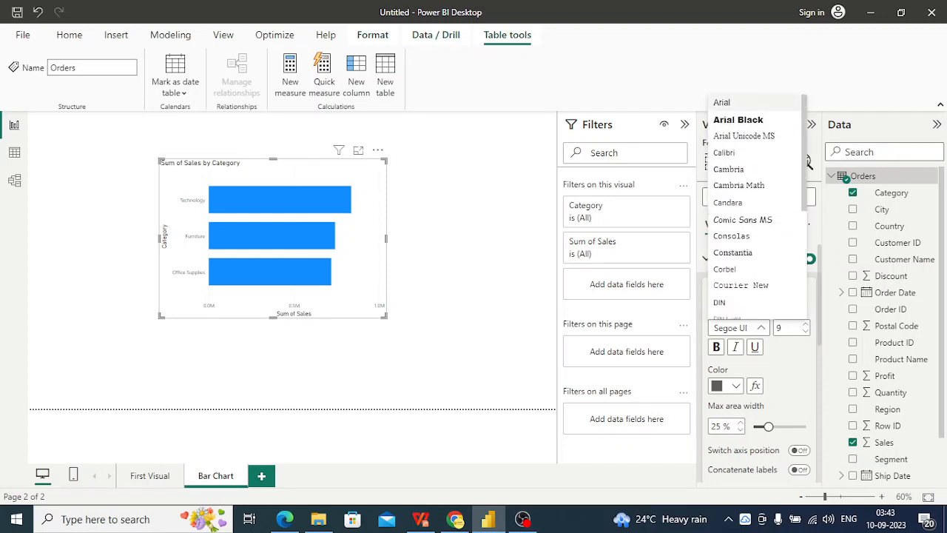
left_click(721, 102)
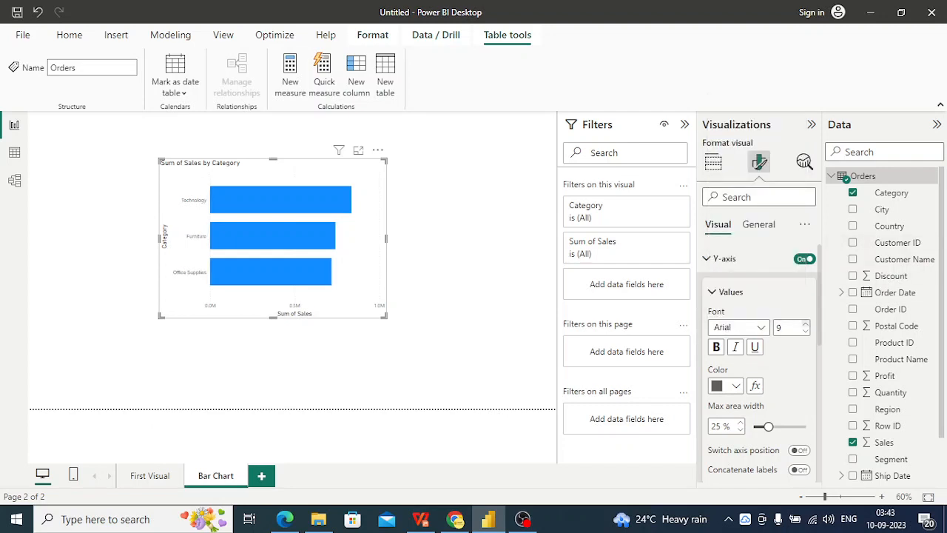
left_click(806, 324)
left_click(806, 324)
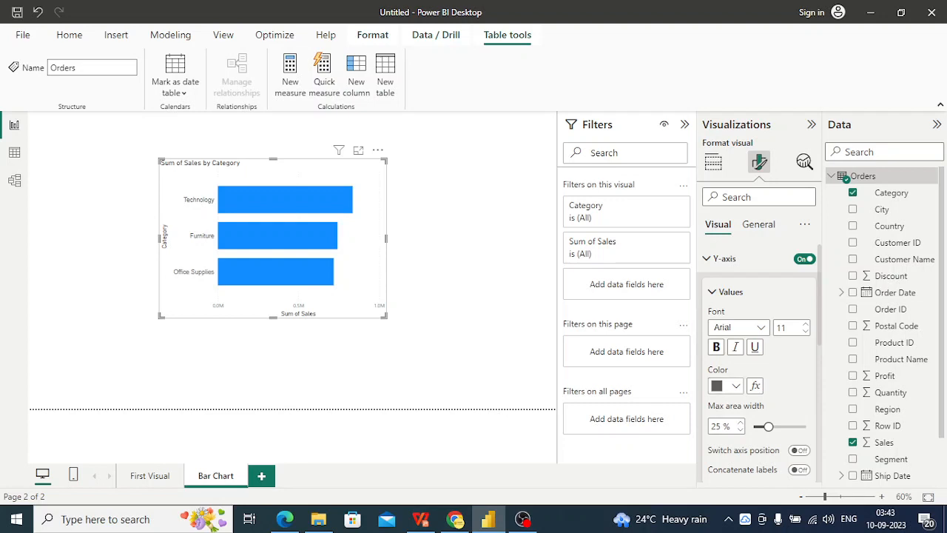
left_click(733, 385)
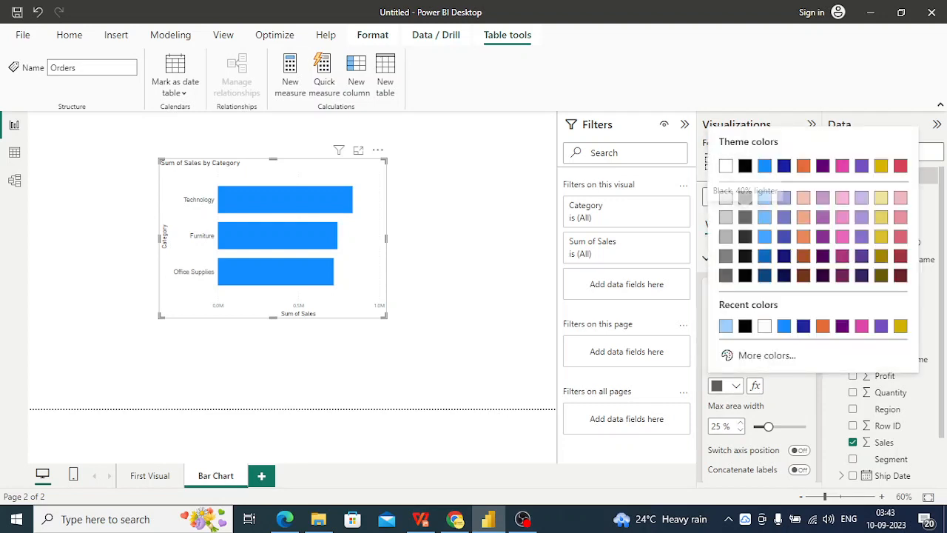
left_click(745, 217)
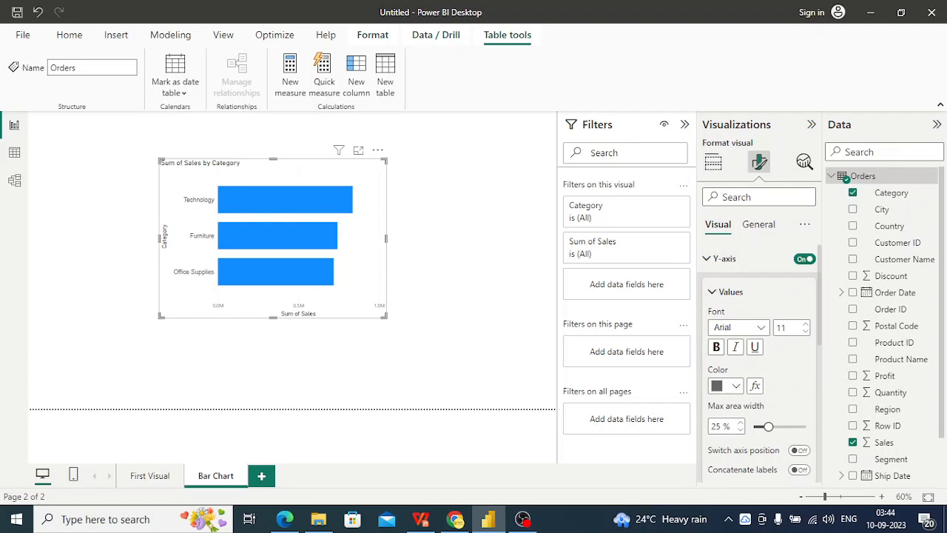
left_click(724, 258)
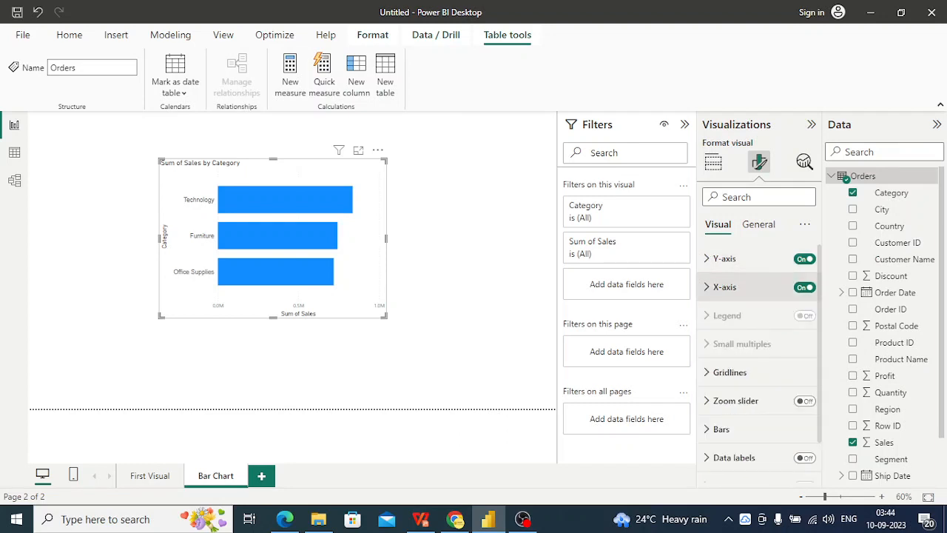
Format the chart's X-axis values with the Arial font at size 12
left_click(725, 287)
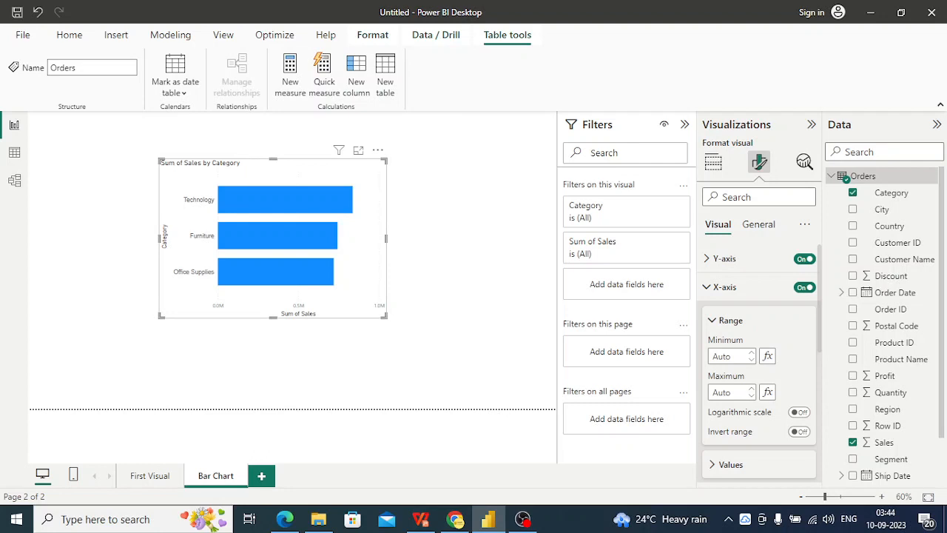
left_click(712, 320)
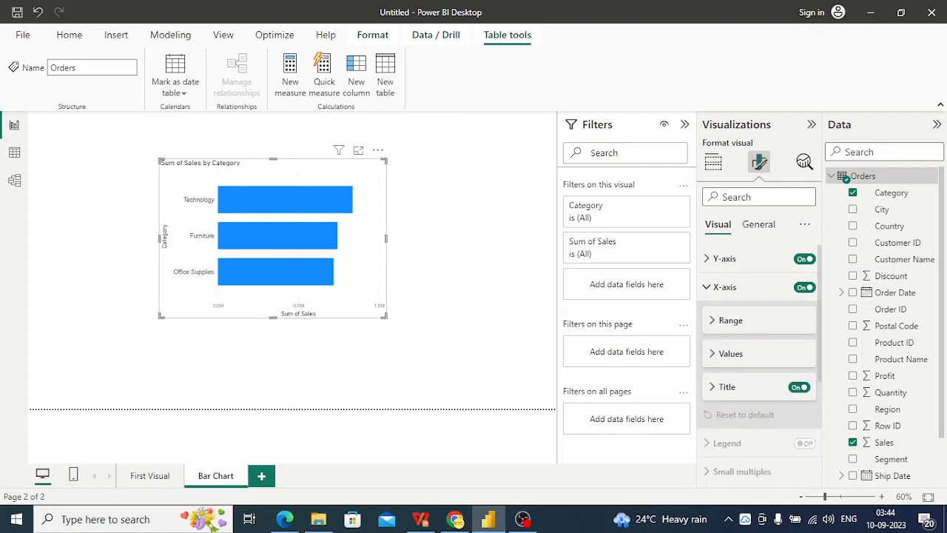
left_click(713, 354)
left_click(761, 389)
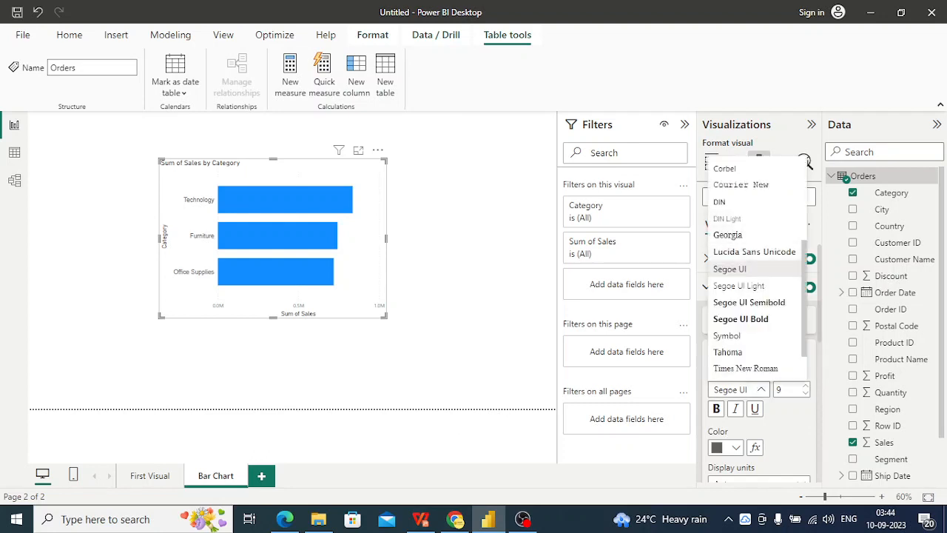
scroll(755, 268, "up", 3)
left_click(722, 165)
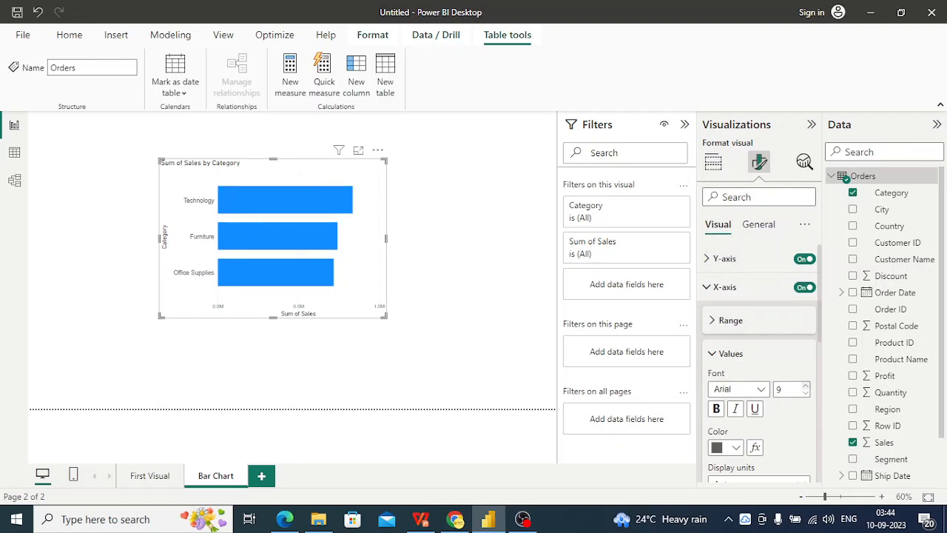
left_click(806, 385)
left_click(806, 386)
left_click(806, 386)
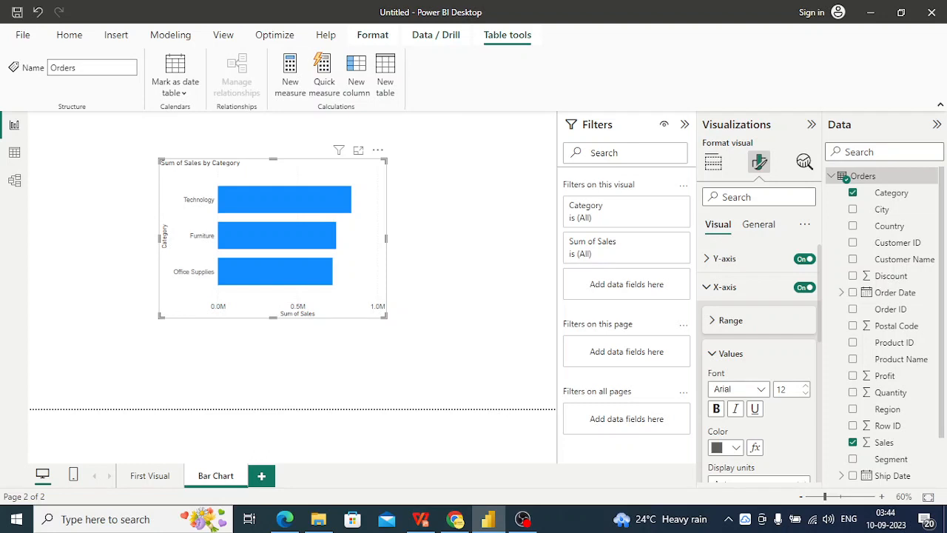
left_click(730, 353)
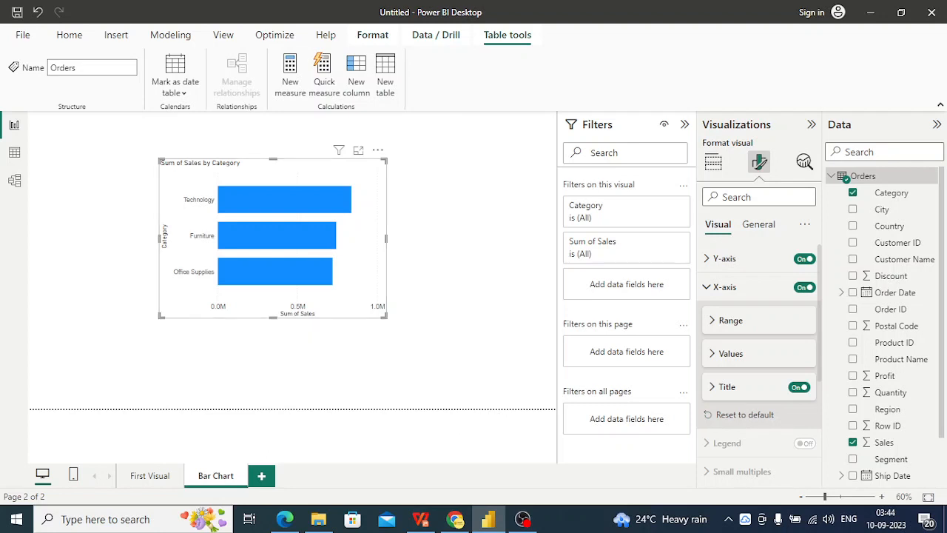
Turn off the X-axis title of the bar chart
left_click(799, 387)
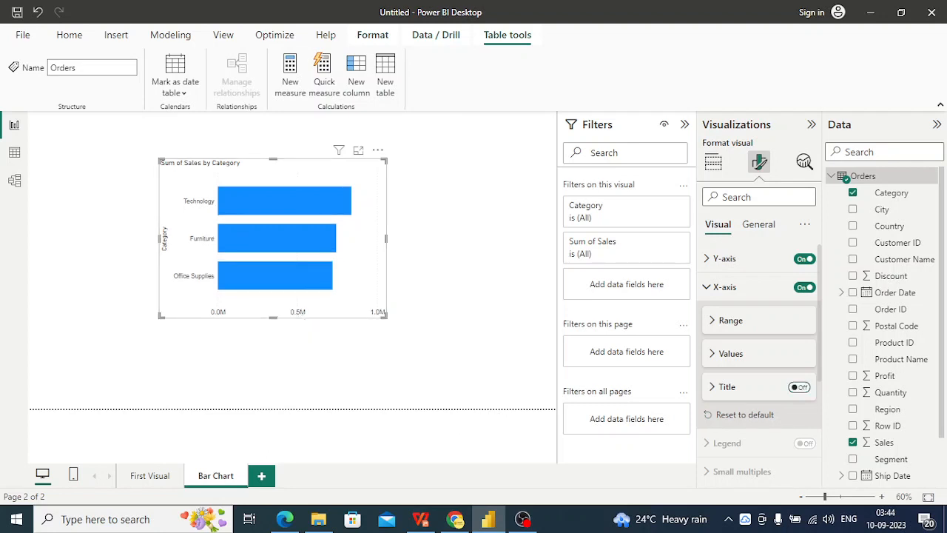
left_click(799, 387)
left_click(799, 387)
left_click(713, 387)
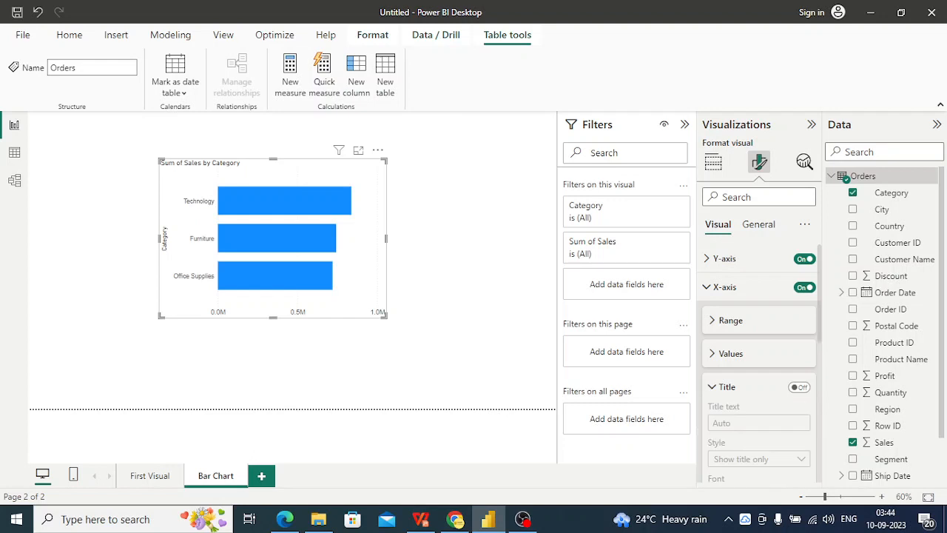
left_click(799, 387)
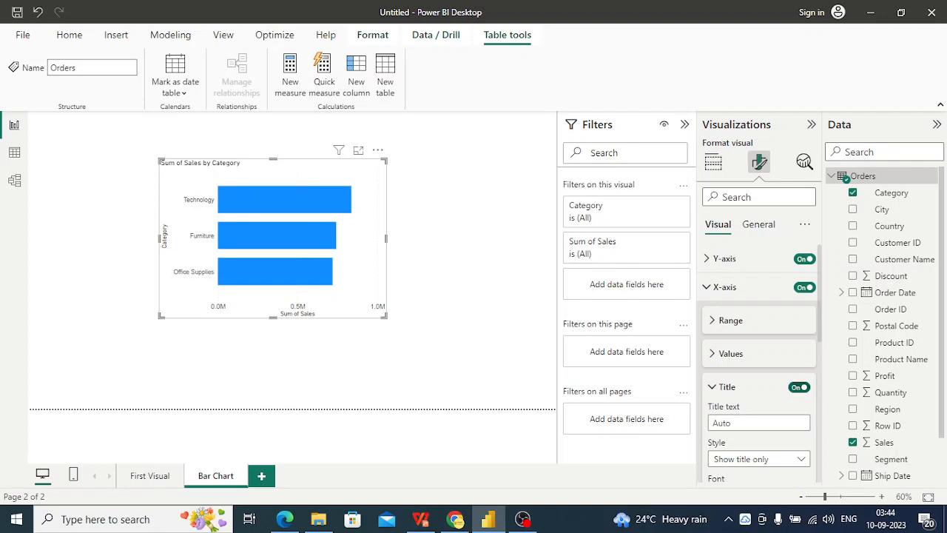
left_click(799, 387)
left_click(713, 387)
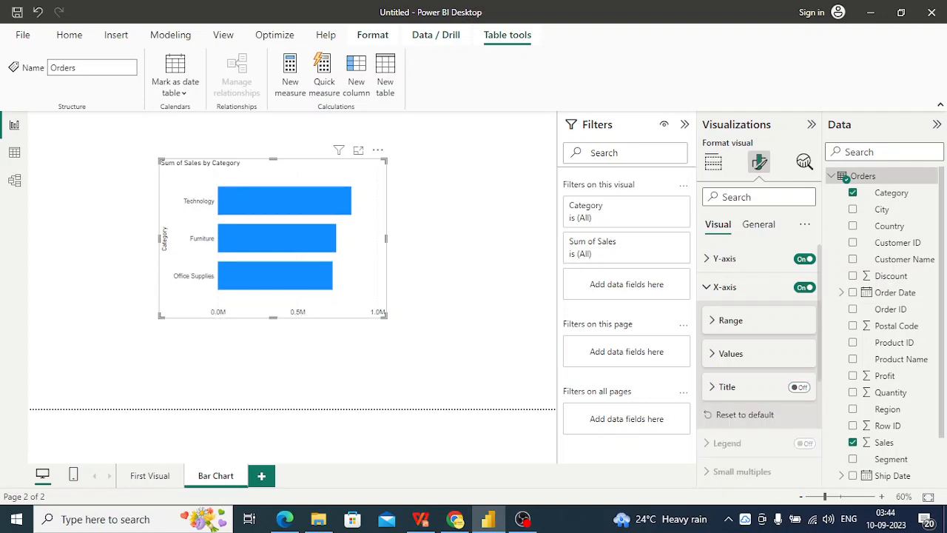
Set the vertical gridlines' color to Black, 40% lighter and their width to 2 px
scroll(759, 360, "down", 3)
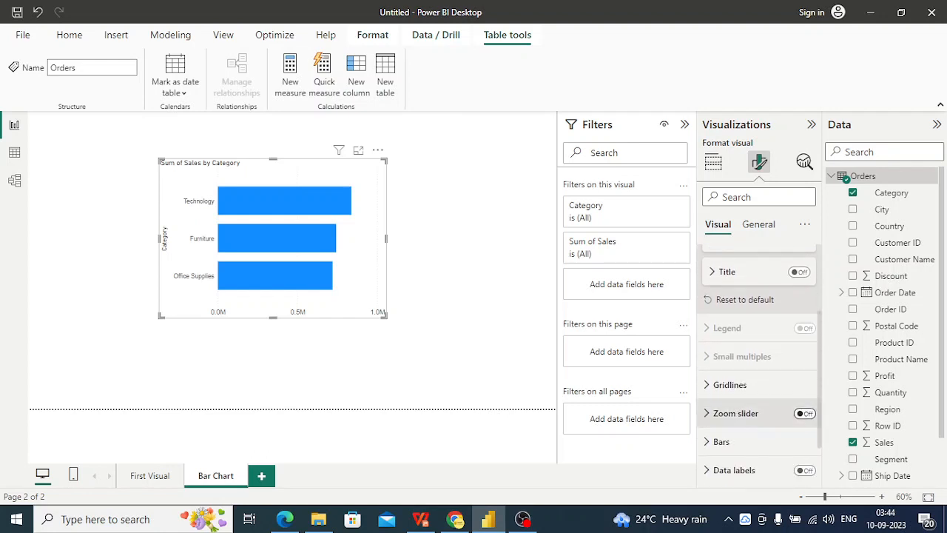
left_click(730, 385)
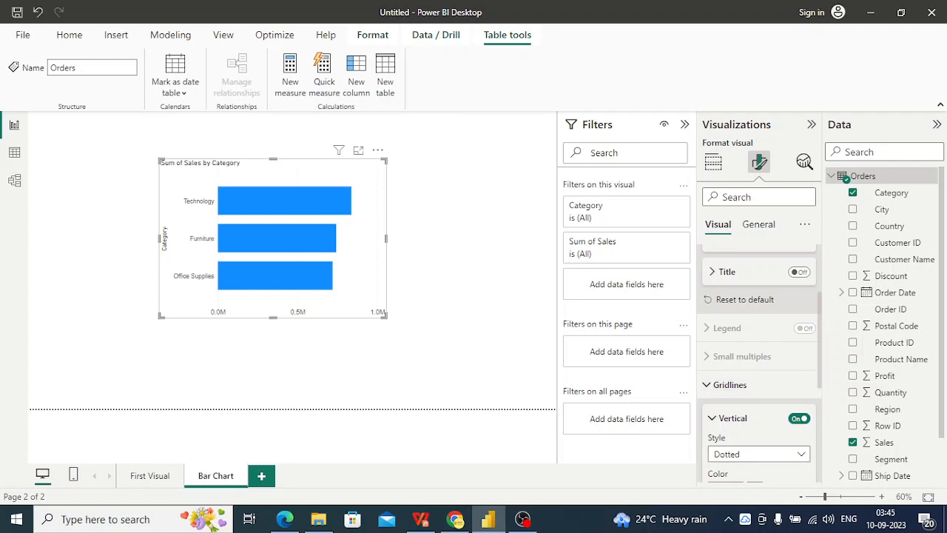
scroll(759, 363, "down", 2)
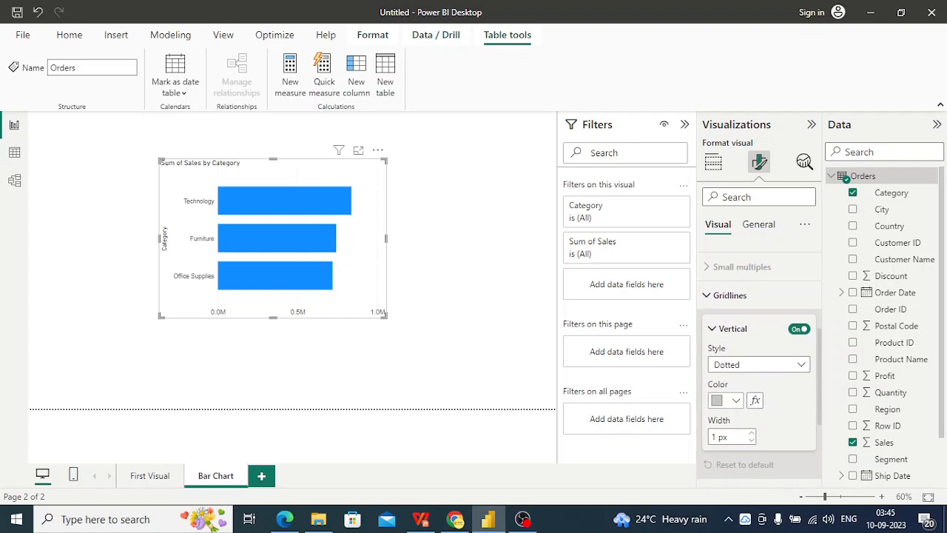
left_click(735, 400)
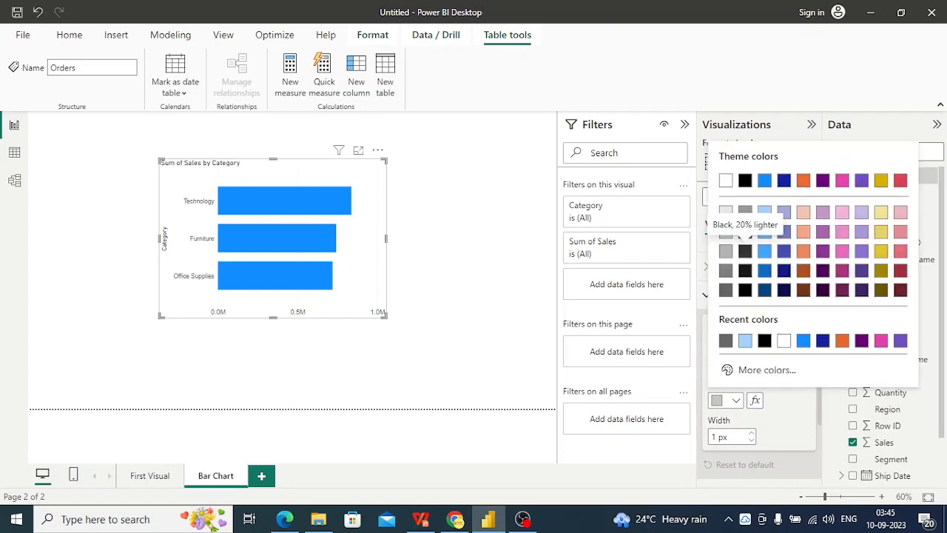
left_click(745, 231)
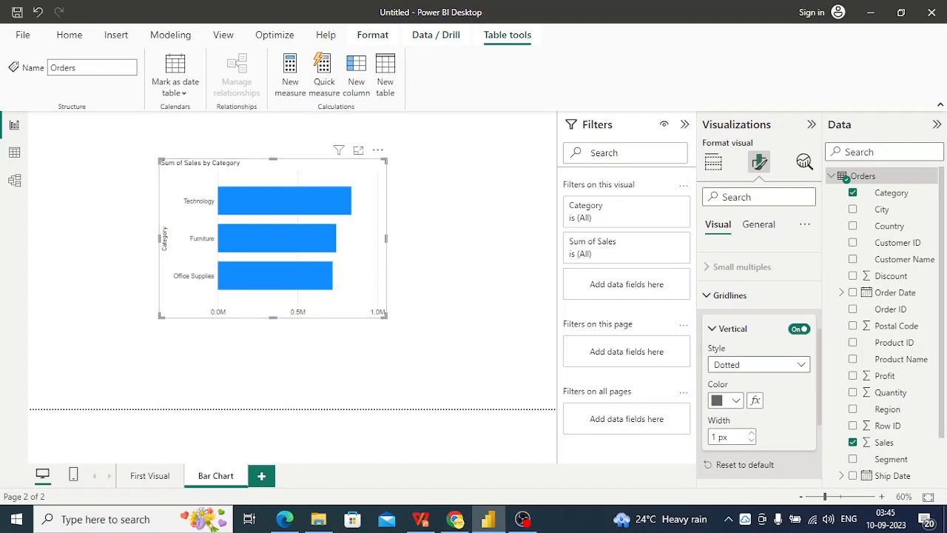
left_click(752, 433)
Set the default color of the chart's bars to orange #eb895f (Theme color 3, 20% lighter)
scroll(759, 363, "down", 2)
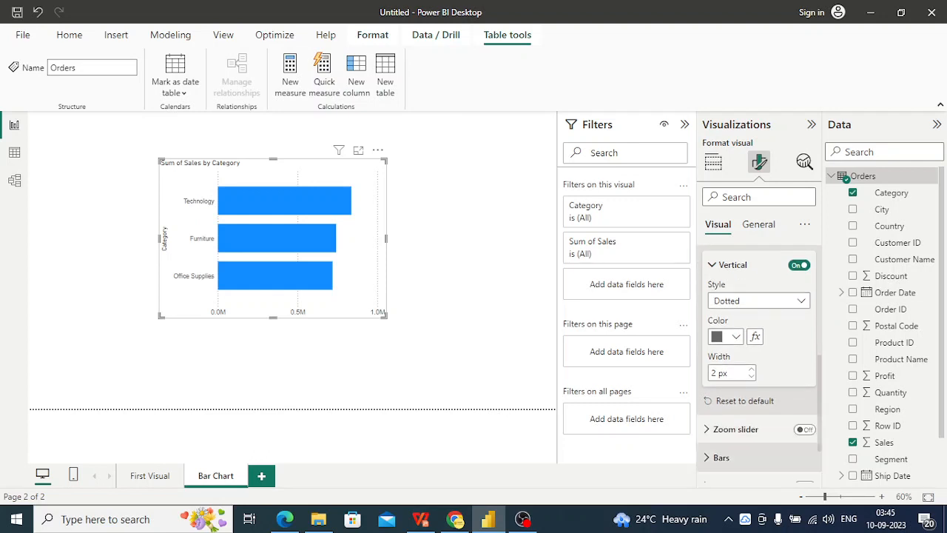
left_click(722, 458)
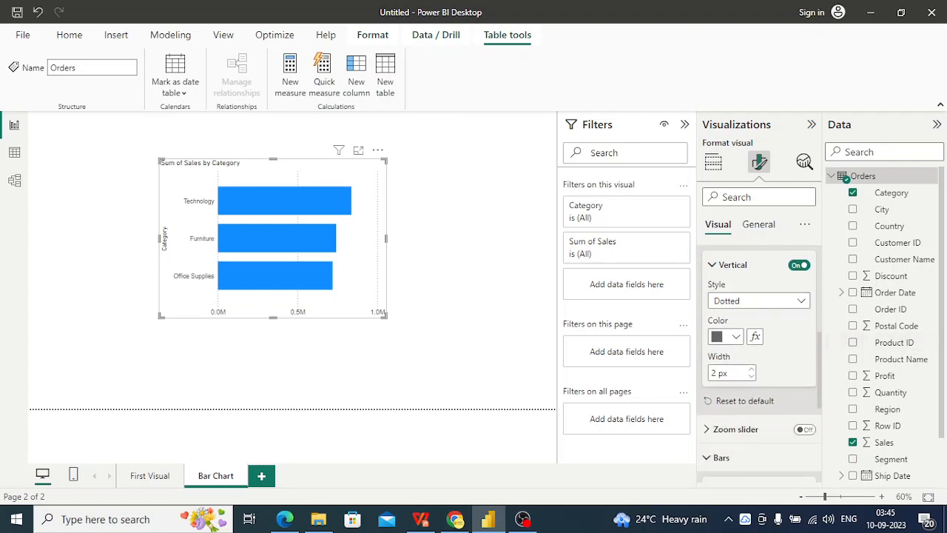
scroll(759, 363, "down", 4)
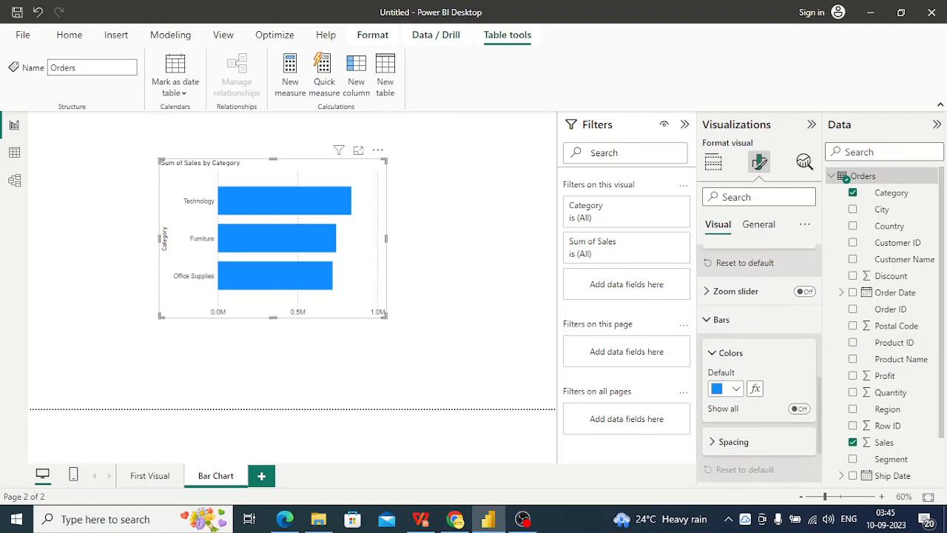
left_click(725, 389)
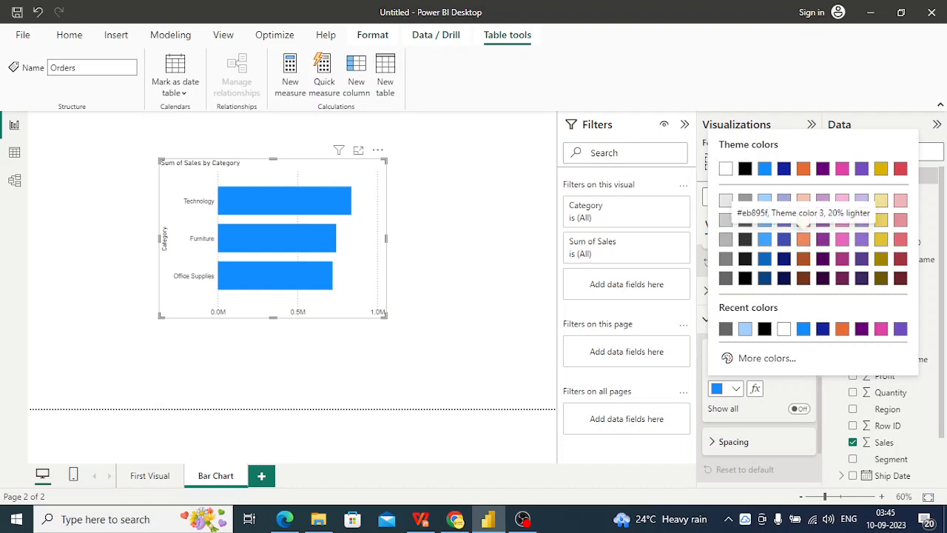
left_click(803, 239)
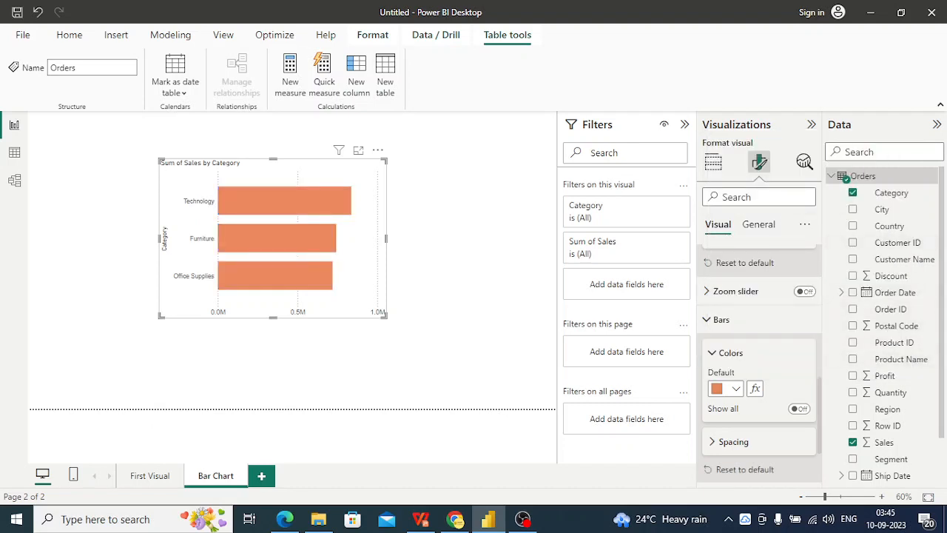
Show individual bar colors per category and set Furniture to yellow and Office Supplies to #de6a73 (Theme color 8, 20% lighter)
left_click(799, 409)
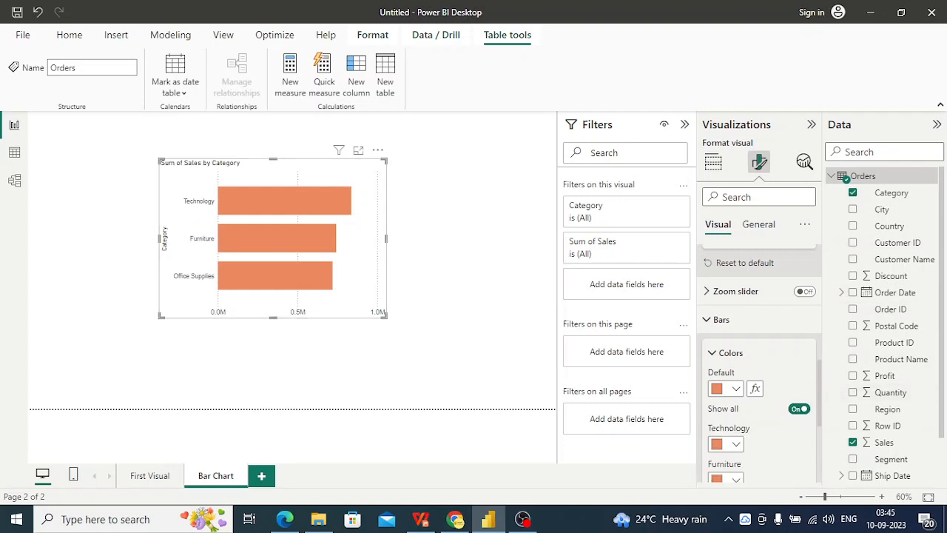
scroll(759, 363, "down", 4)
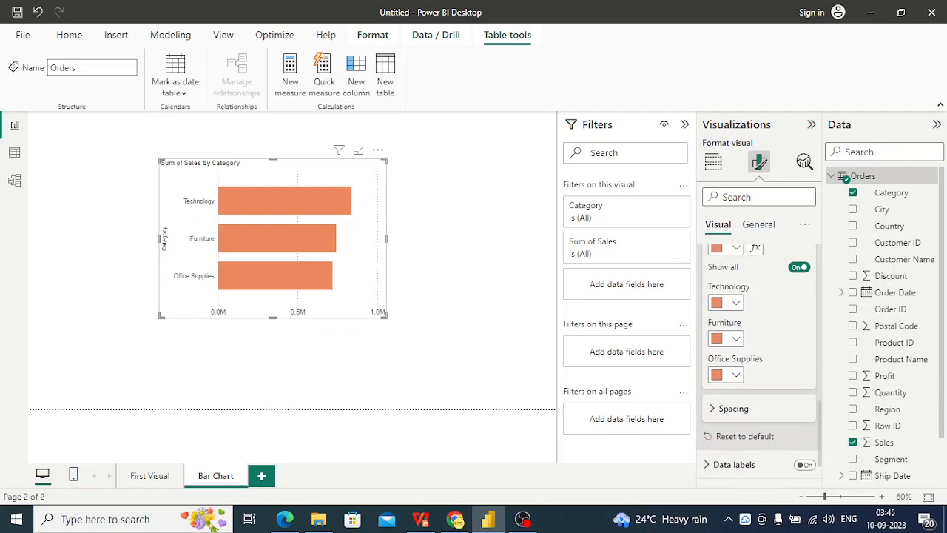
left_click(736, 339)
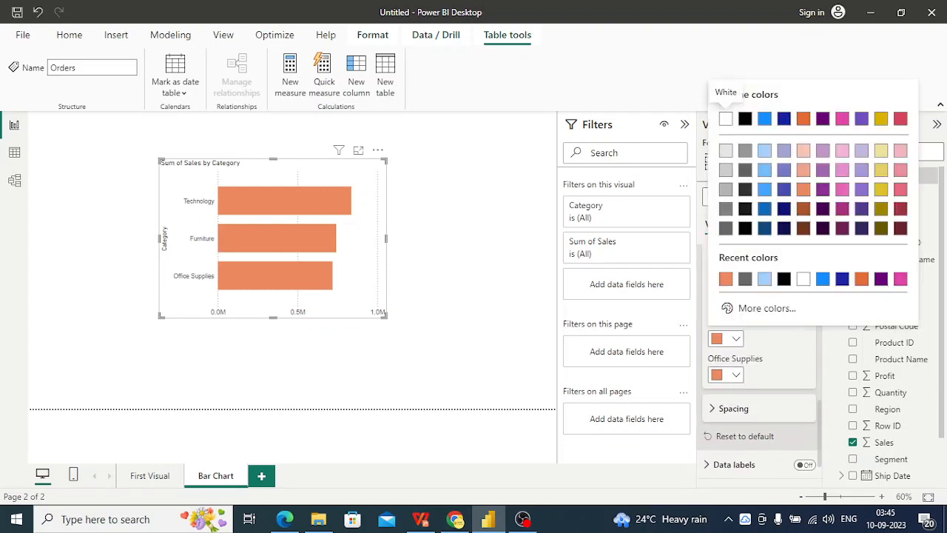
left_click(880, 189)
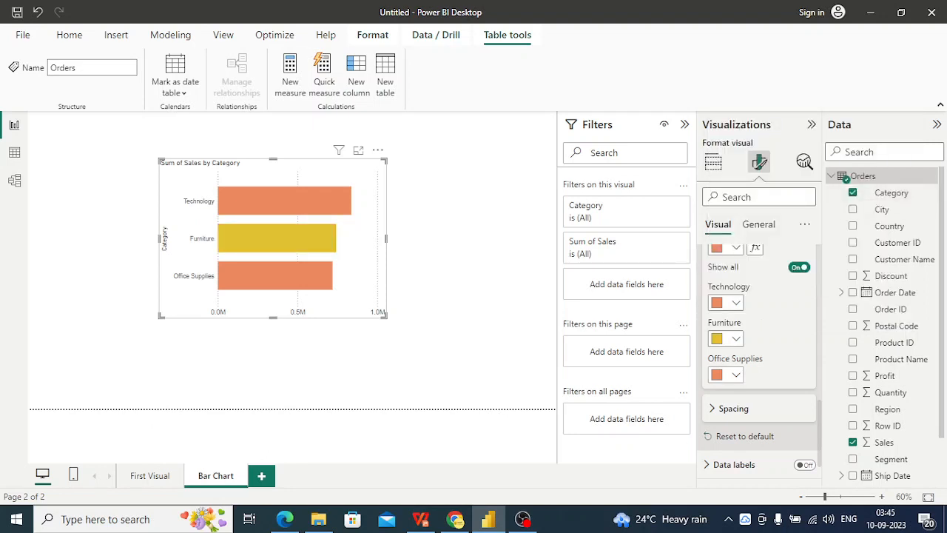
left_click(735, 374)
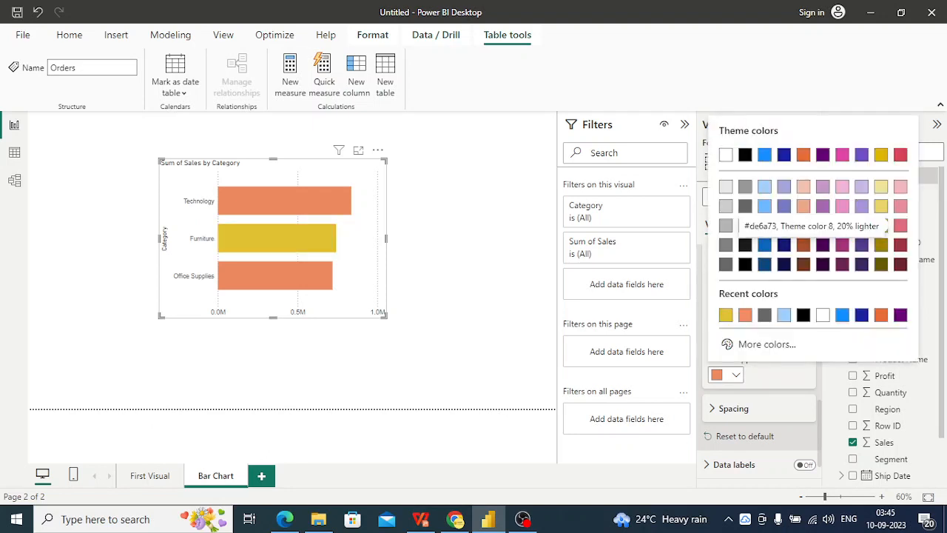
left_click(901, 226)
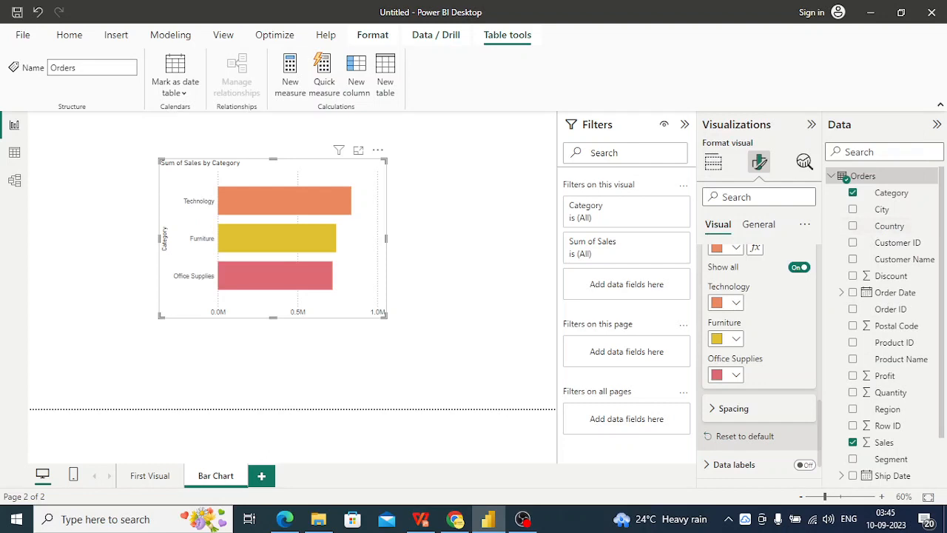
left_click(464, 275)
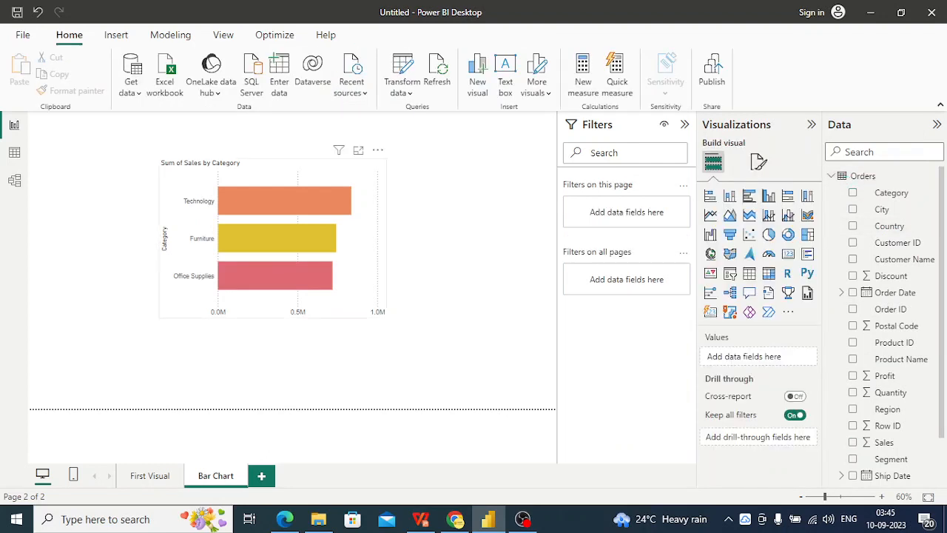
Turn on data labels for the bar chart and expand their settings
left_click(364, 256)
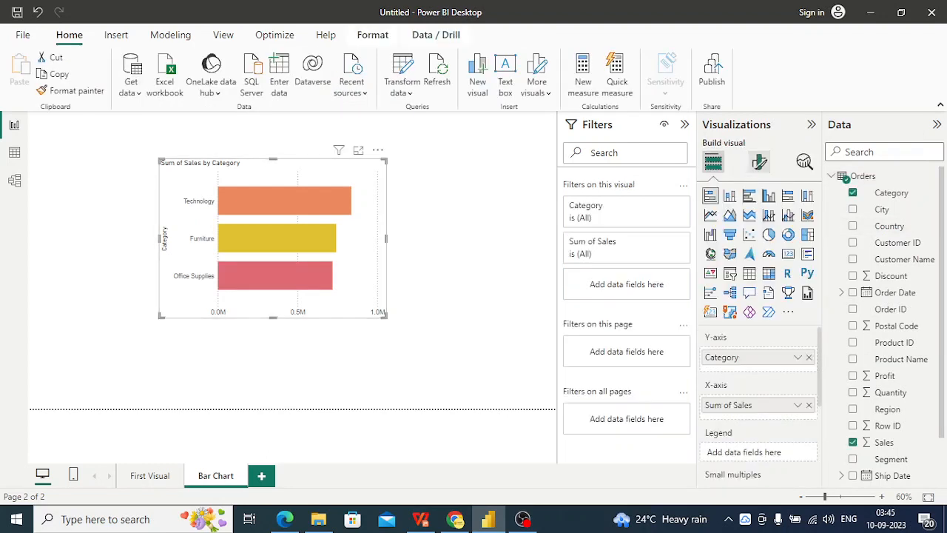
left_click(759, 163)
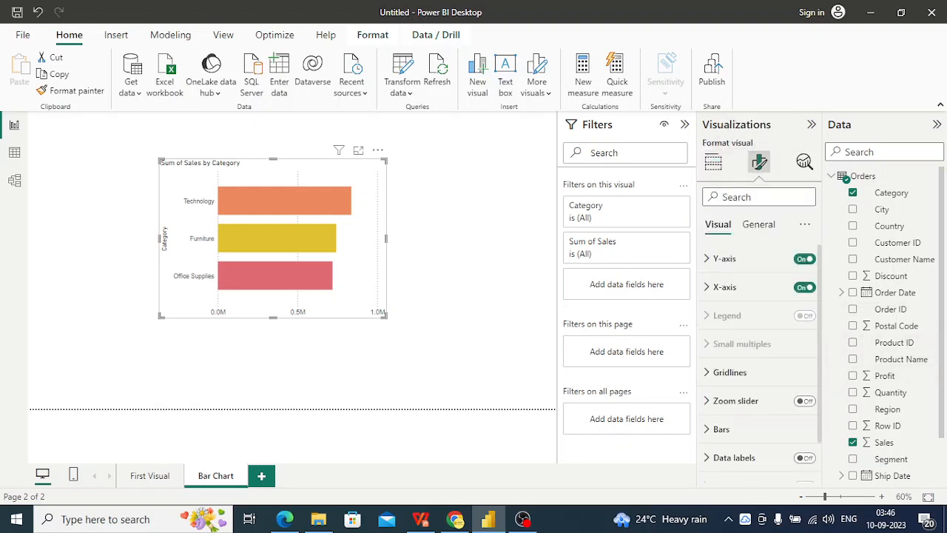
scroll(740, 411, "down", 1)
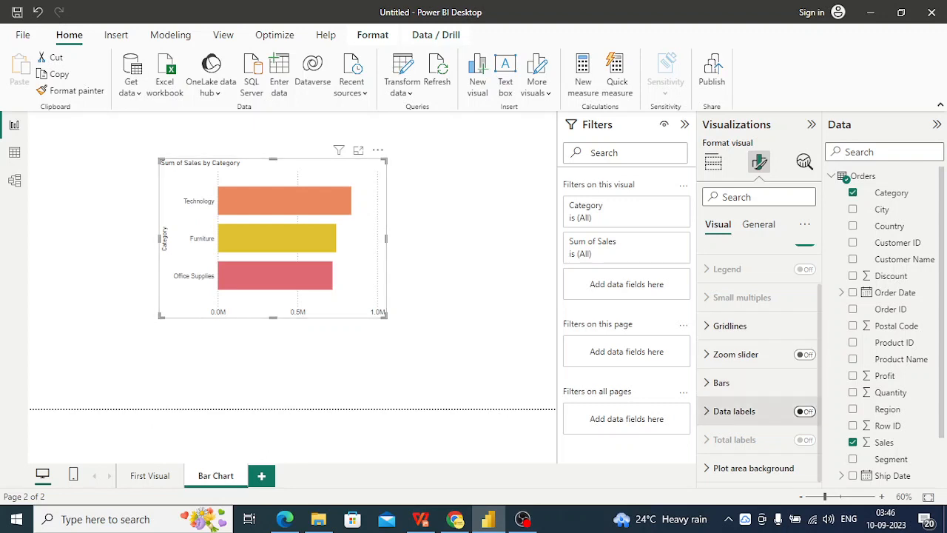
left_click(805, 410)
left_click(734, 411)
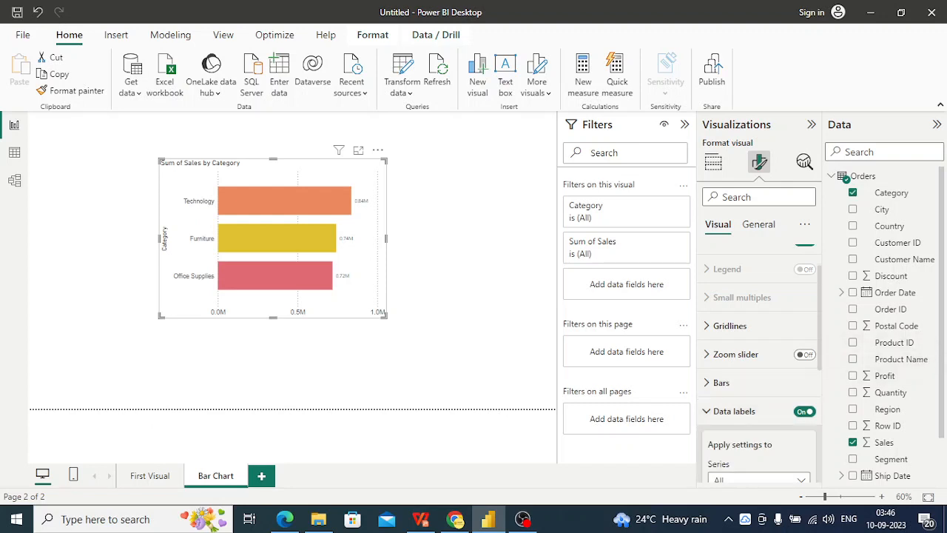
scroll(758, 363, "down", 3)
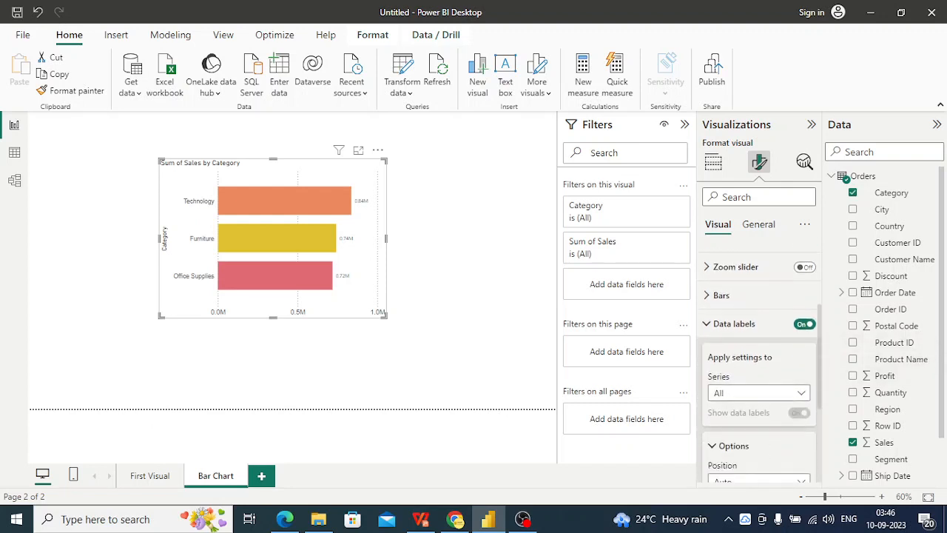
Try the Inside end position for the bar chart's data labels
left_click(800, 393)
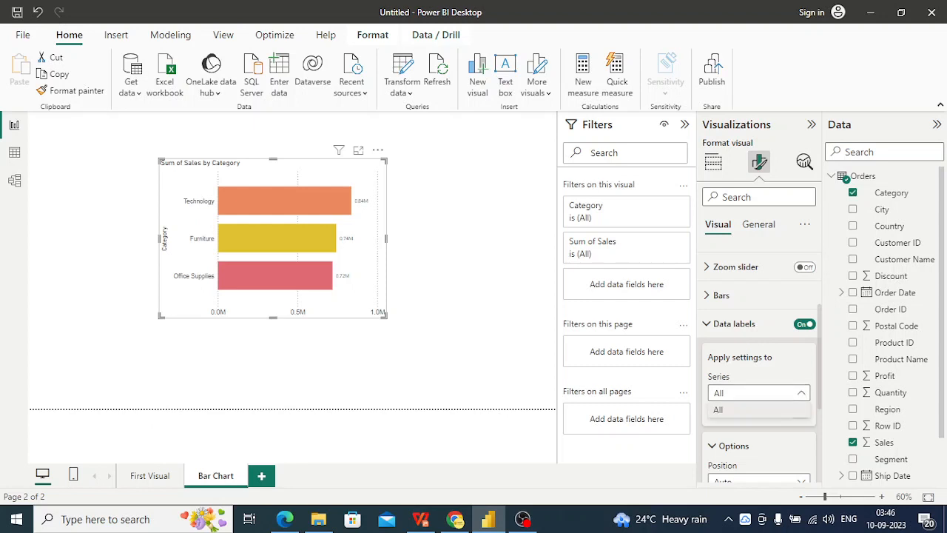
left_click(800, 392)
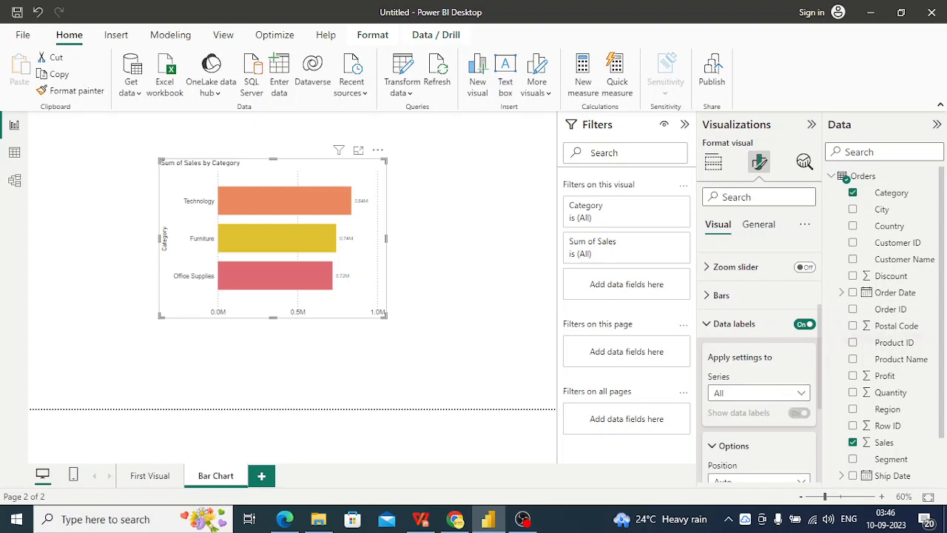
scroll(758, 363, "down", 3)
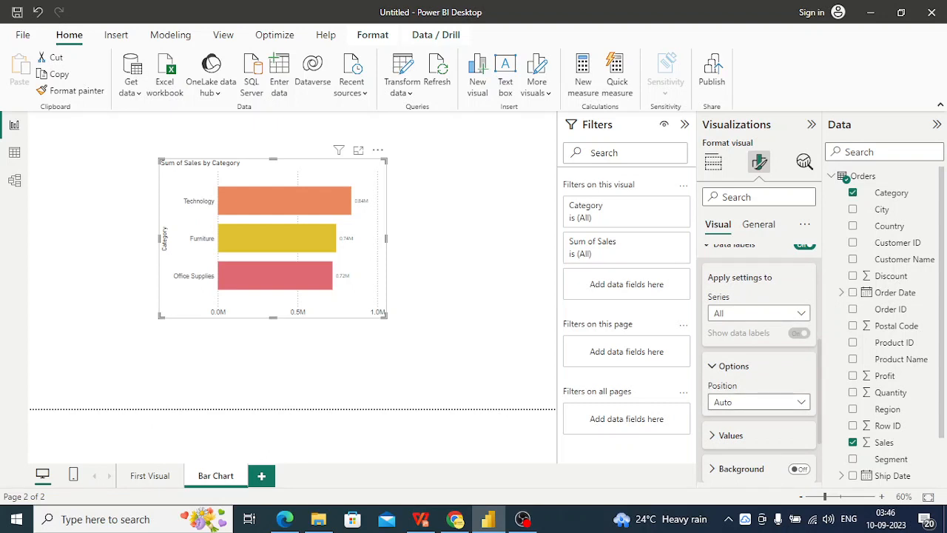
left_click(801, 402)
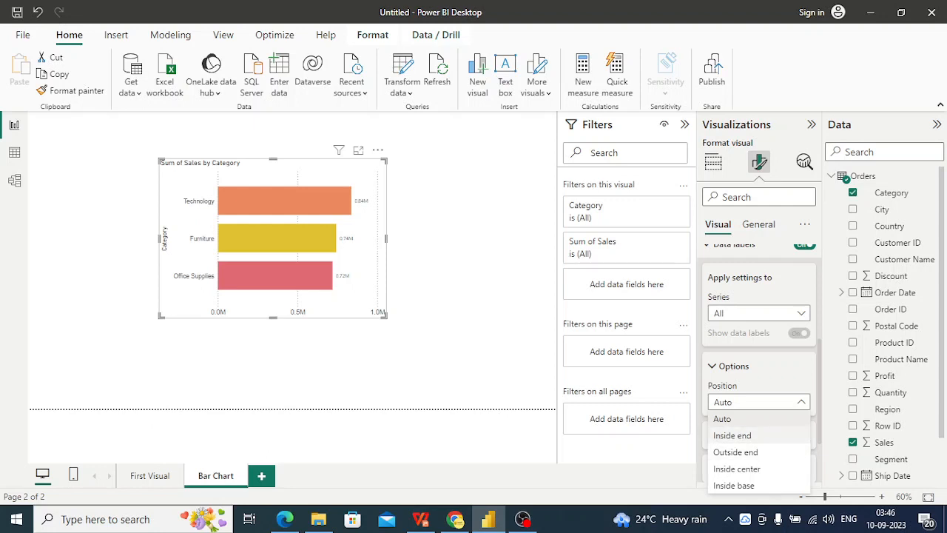
left_click(732, 435)
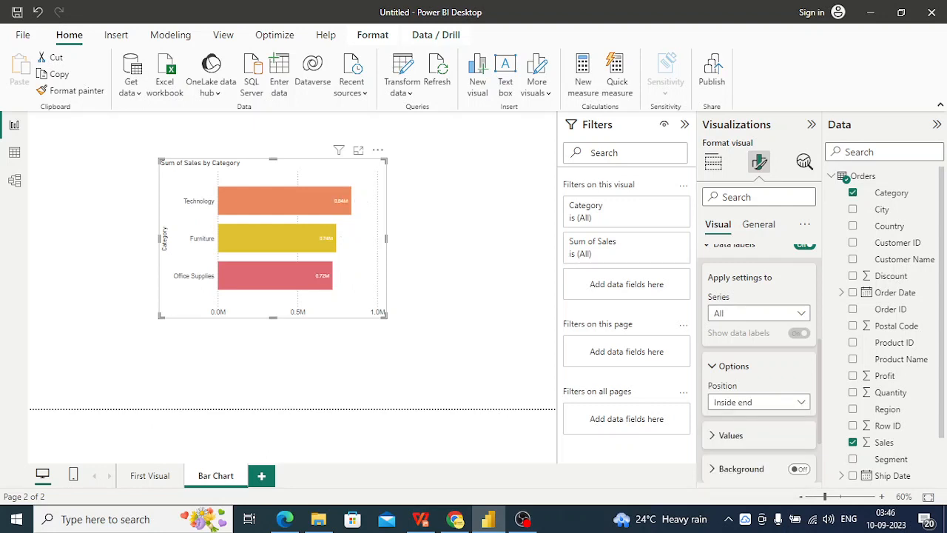
Set the position of the bar chart's data labels to Outside end
left_click(731, 435)
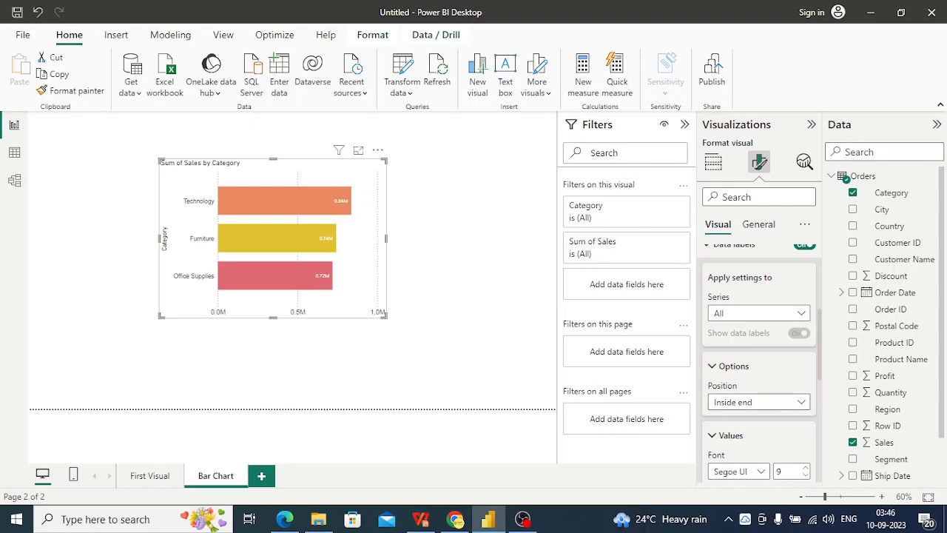
left_click(759, 402)
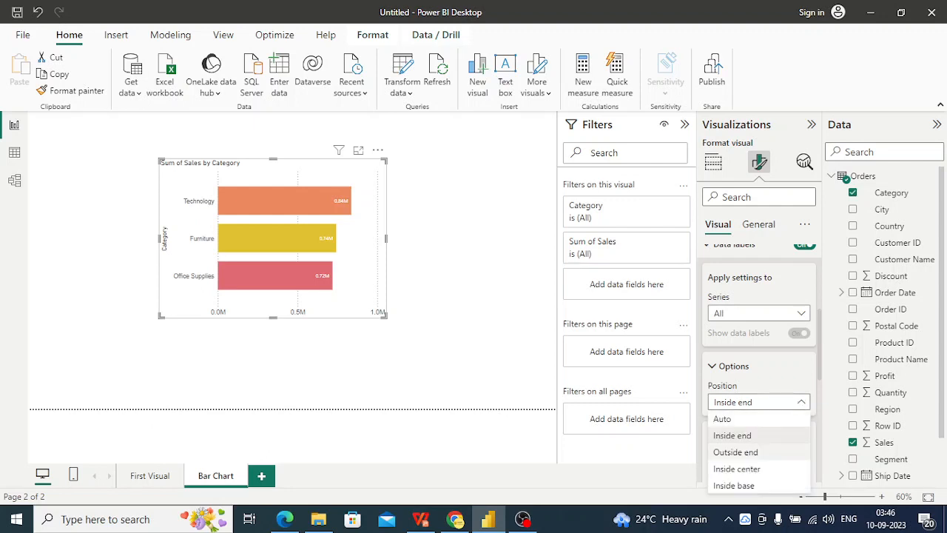
left_click(735, 451)
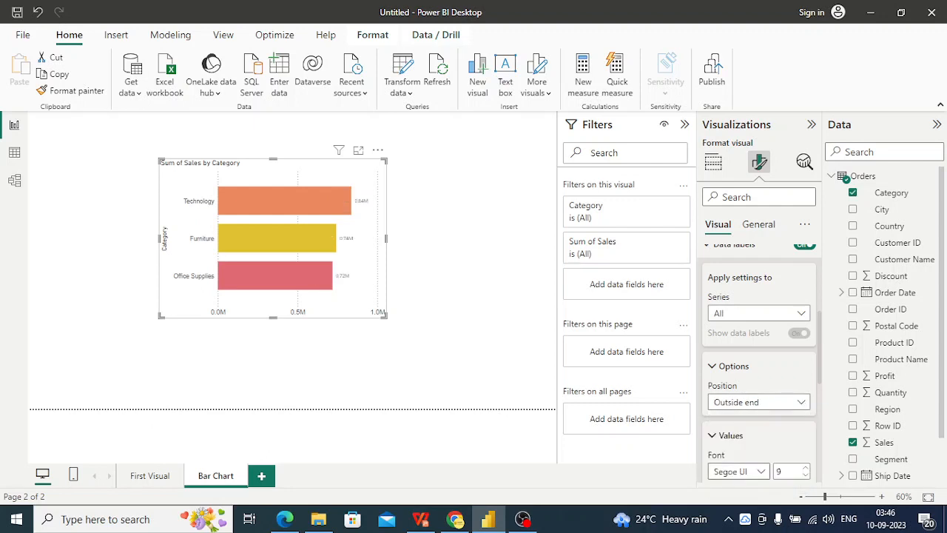
Set the data label values' font to Arial and increase their font size
left_click(738, 471)
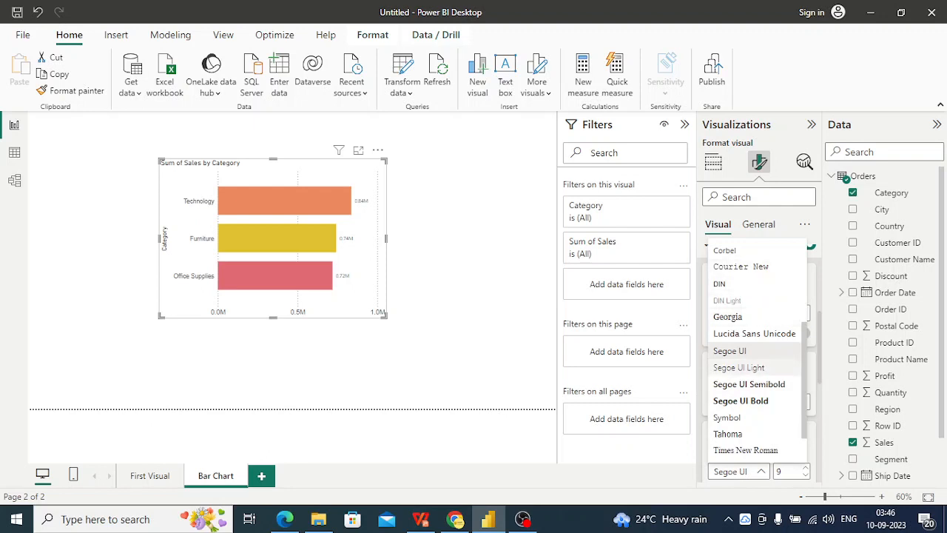
scroll(755, 348, "up", 3)
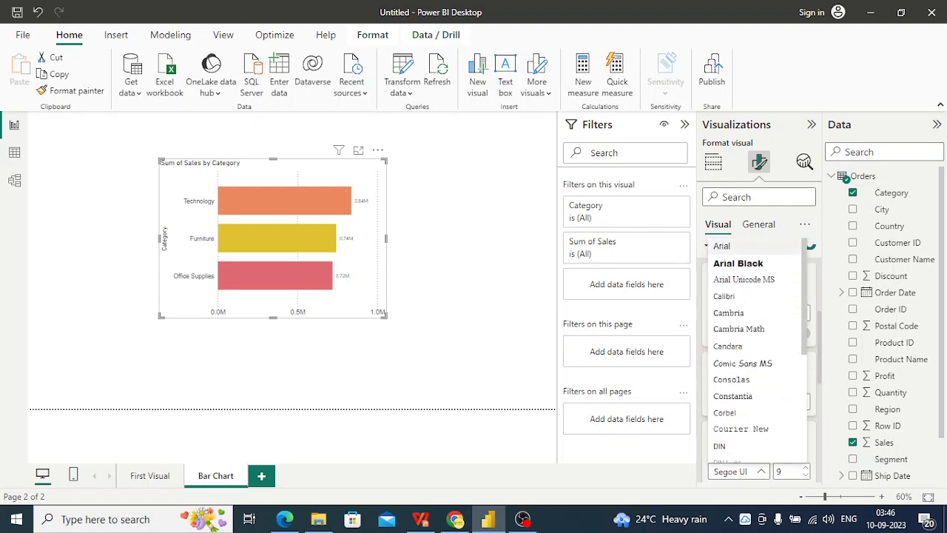
left_click(722, 246)
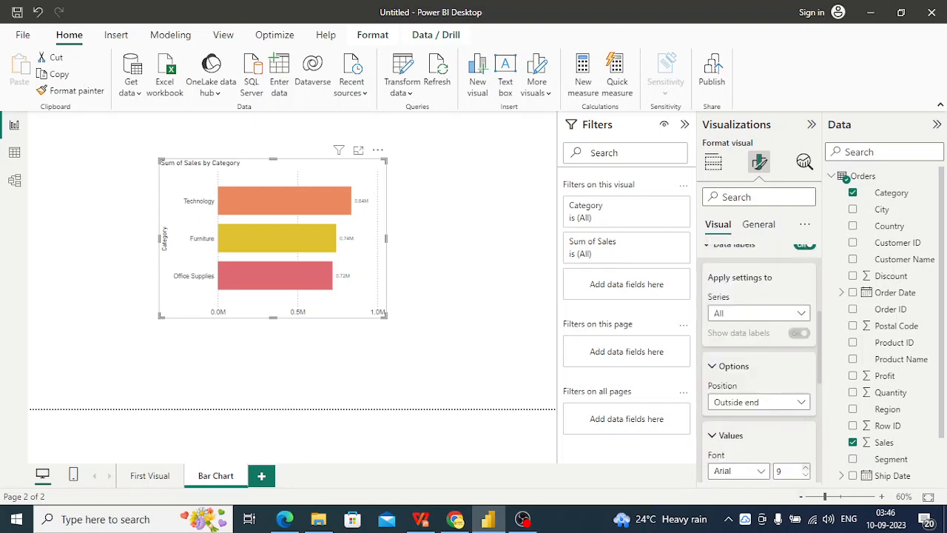
left_click(806, 468)
left_click(806, 468)
left_click(713, 436)
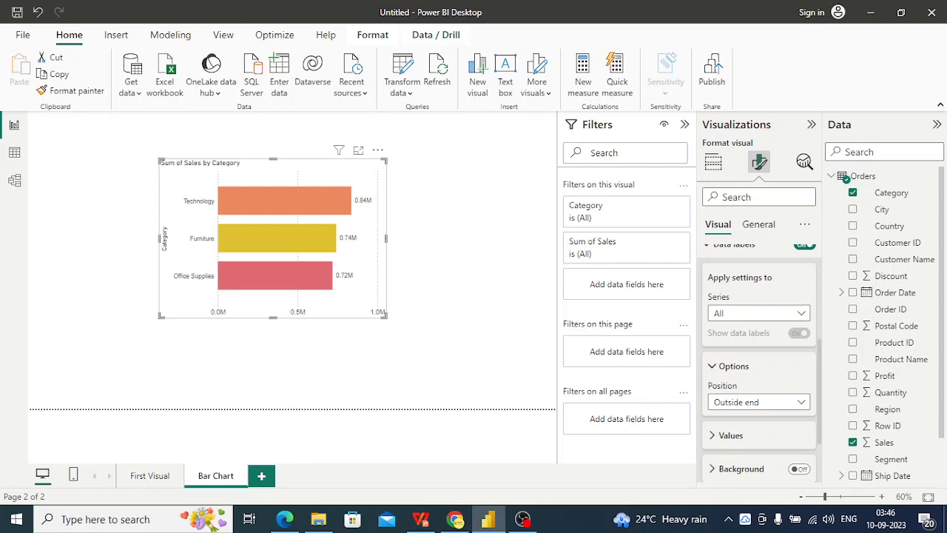
scroll(758, 363, "down", 3)
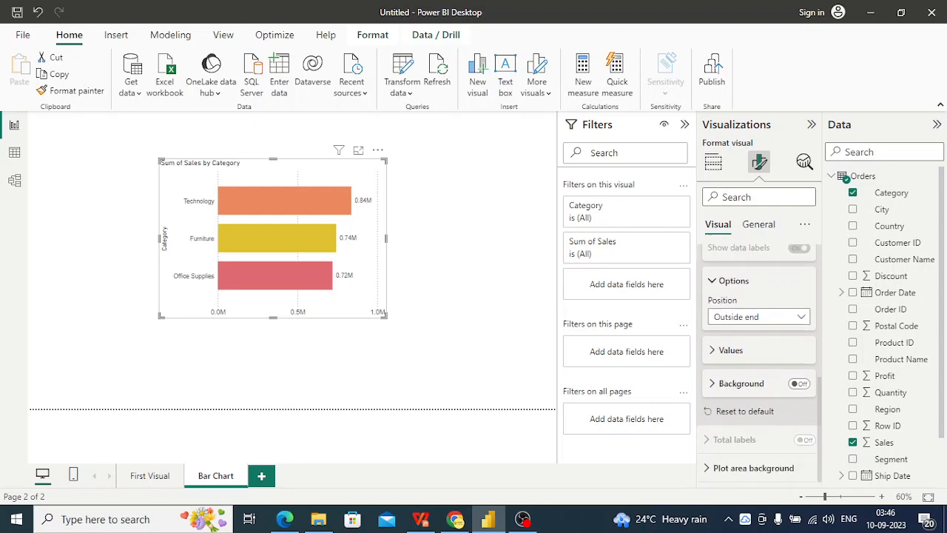
scroll(759, 362, "up", 3)
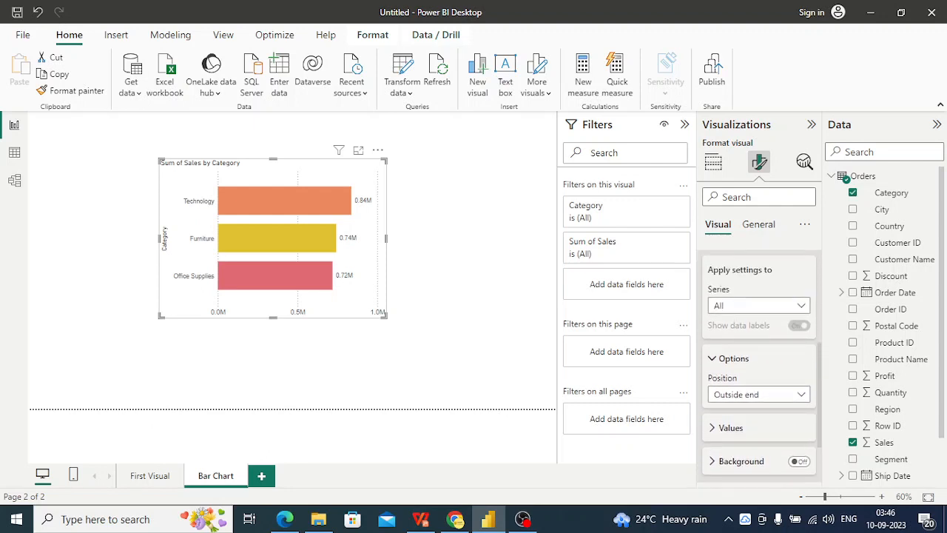
left_click(712, 359)
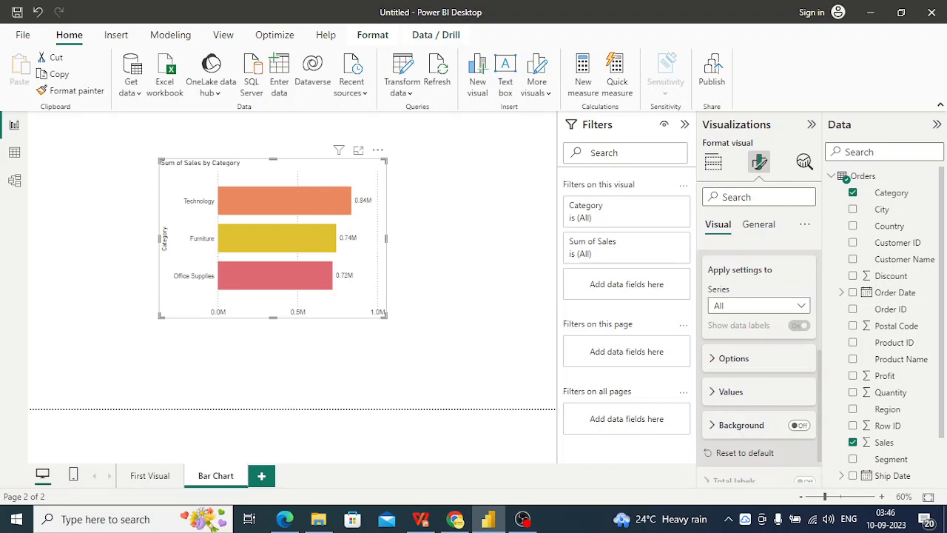
Change the chart's title text to "Sales by Category" and set its font to Arial Black
left_click(758, 224)
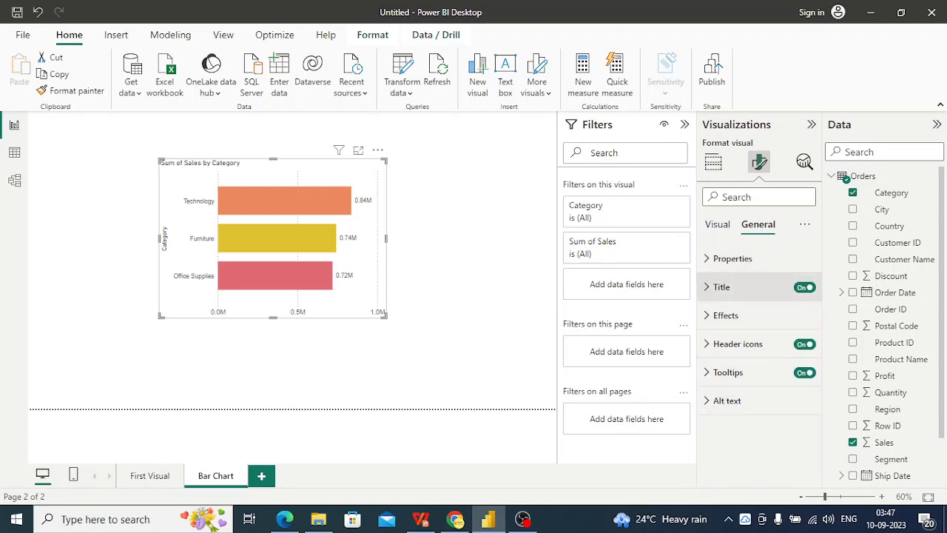
left_click(721, 287)
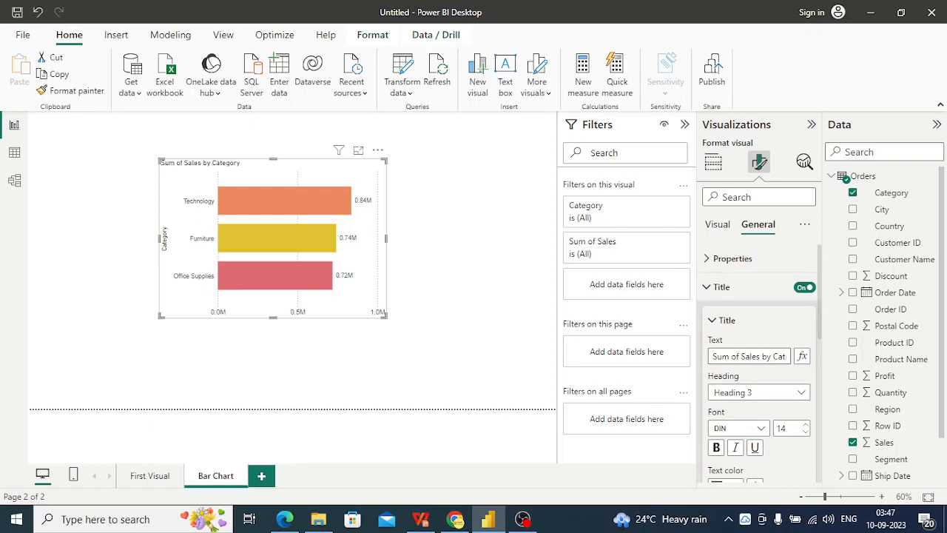
left_click(749, 356)
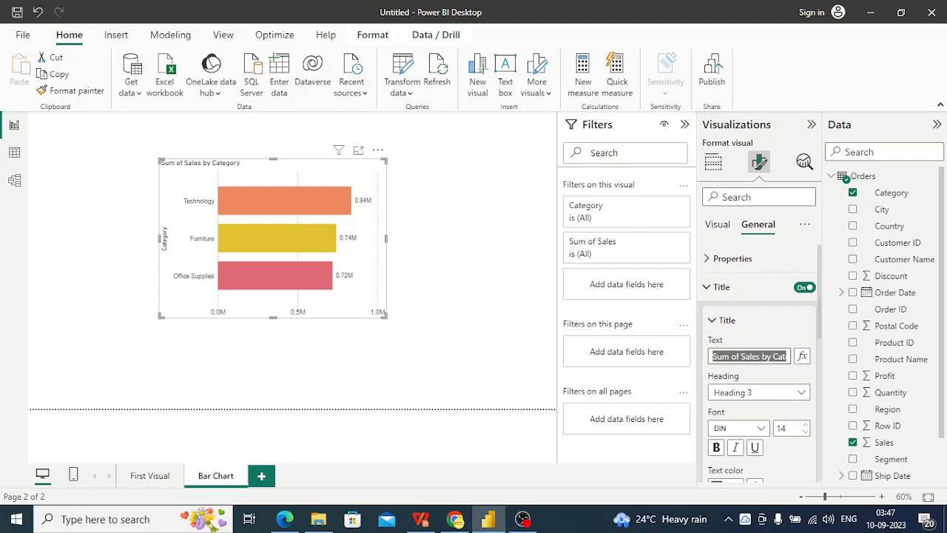
type("Sal")
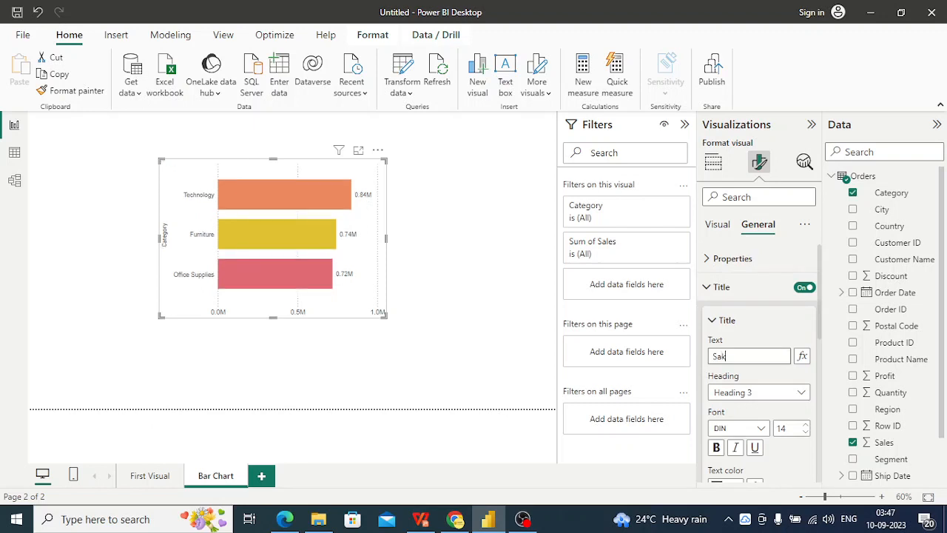
type("es Od")
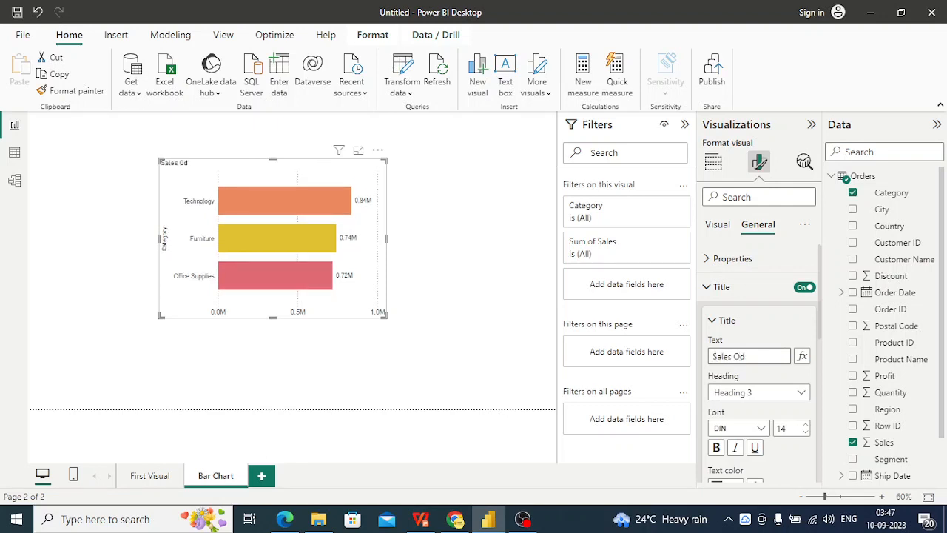
key("BackSpace")
key("BackSpace")
type("by Category")
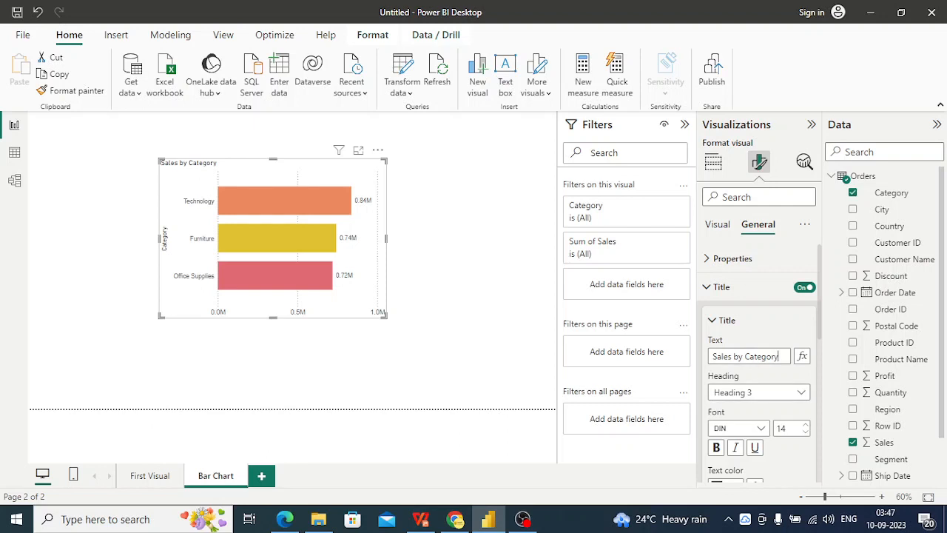
left_click(760, 428)
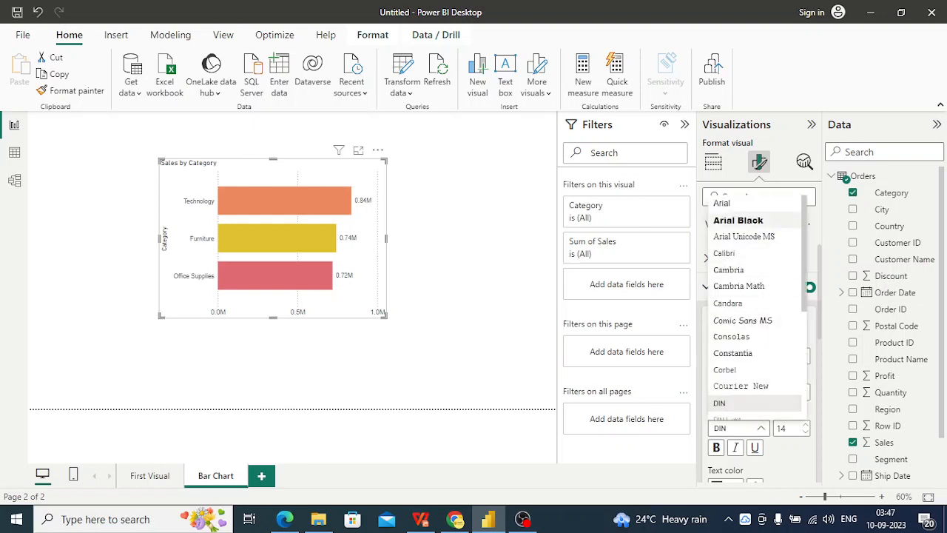
left_click(738, 219)
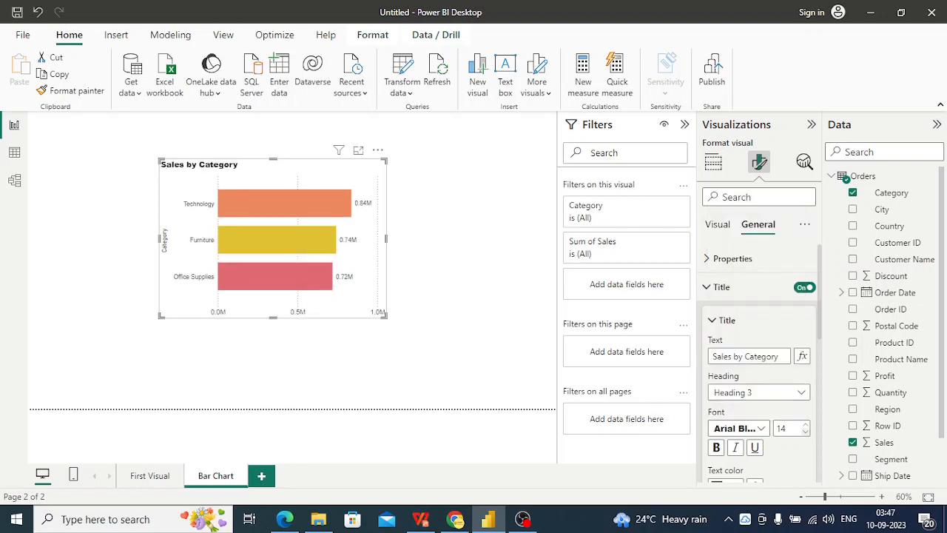
Set the font size of the chart's "Sales by Category" title to 15
left_click(806, 432)
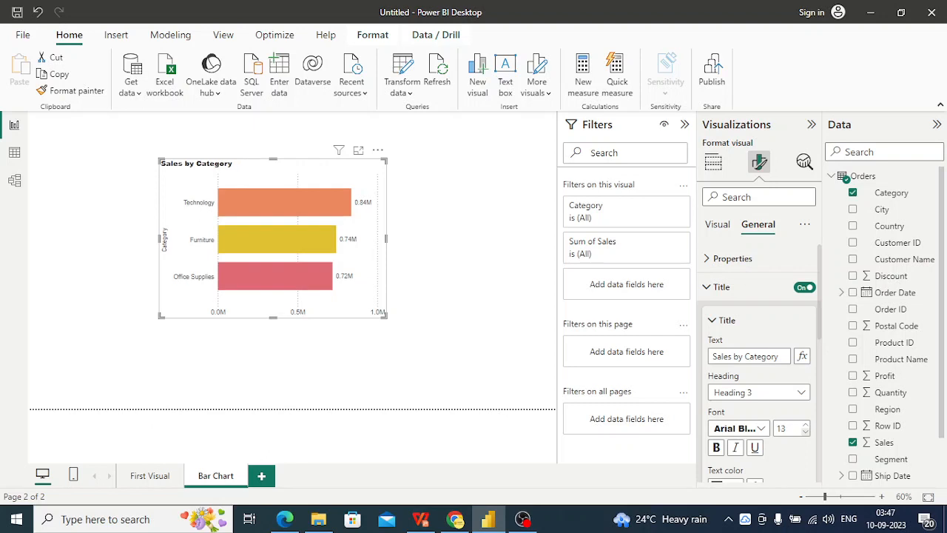
left_click(806, 432)
left_click(805, 432)
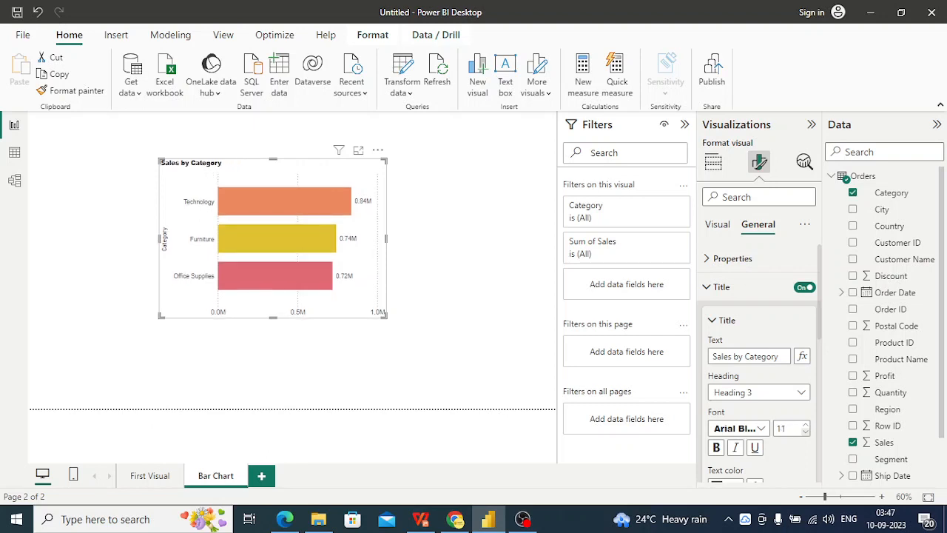
left_click(806, 425)
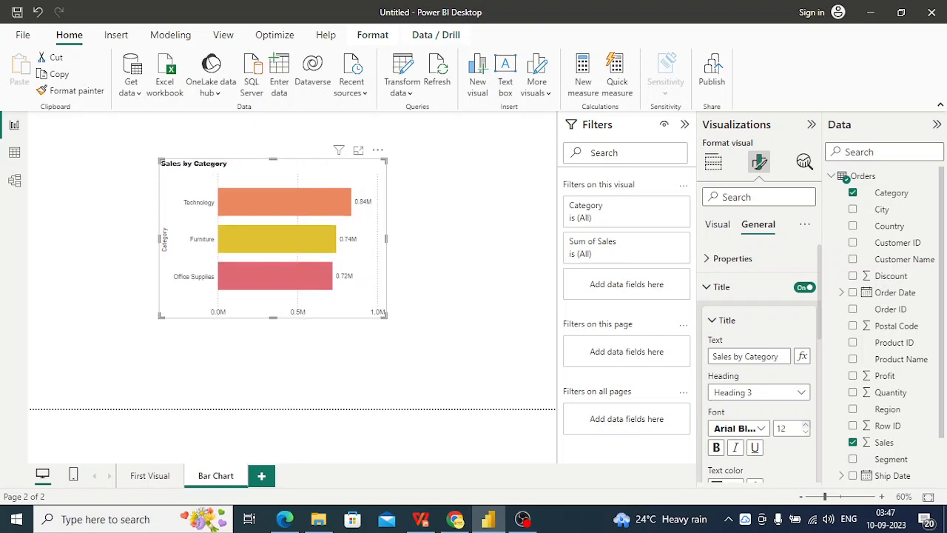
left_click(806, 425)
left_click(806, 424)
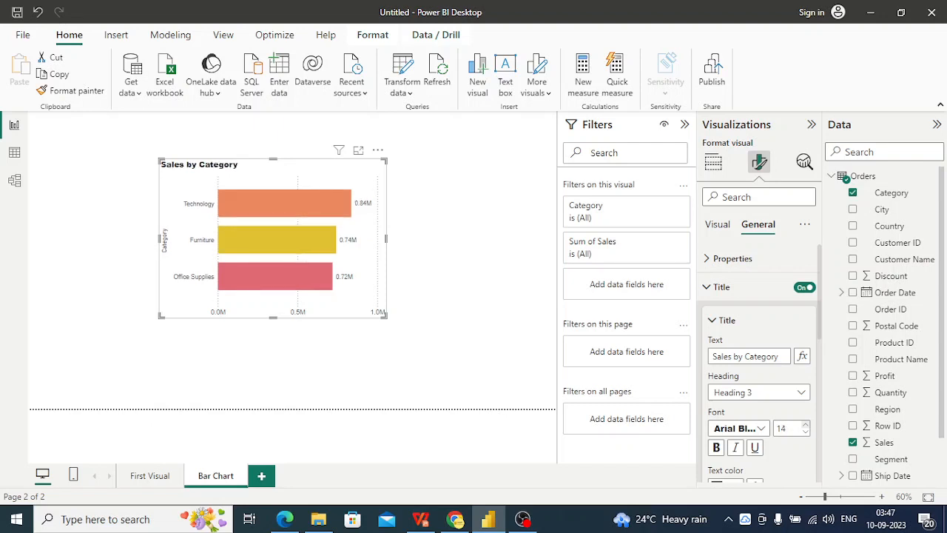
left_click(805, 425)
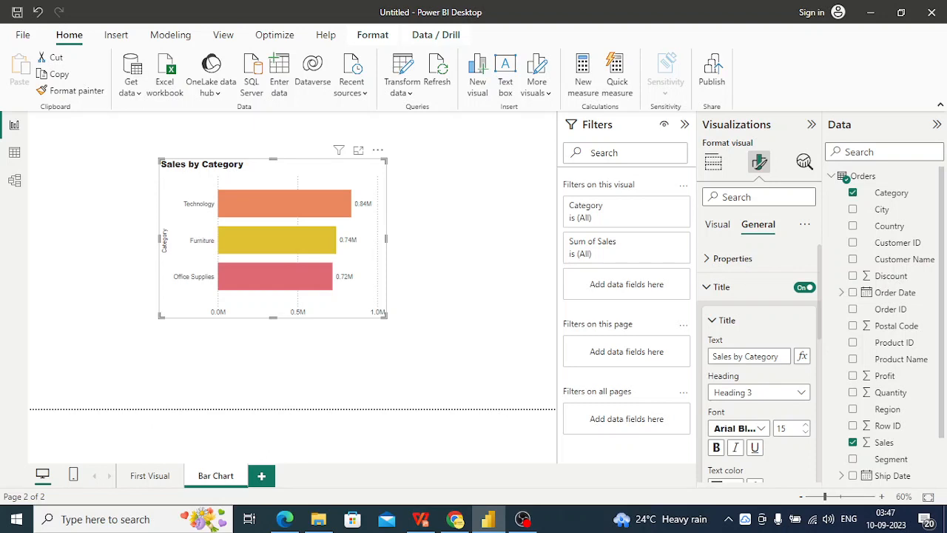
Give the chart title a light purple-blue background (Theme color 2, 60% lighter) and center it horizontally
scroll(759, 362, "down", 3)
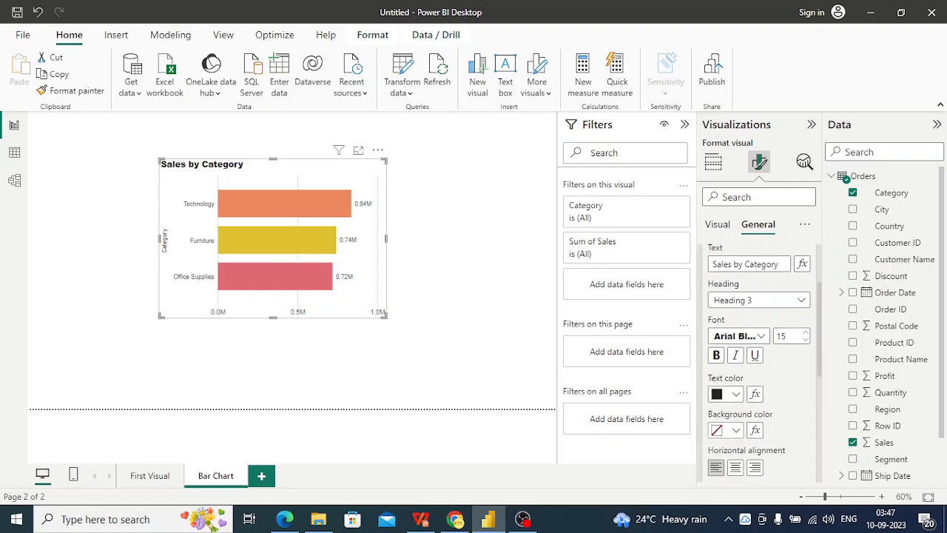
left_click(735, 430)
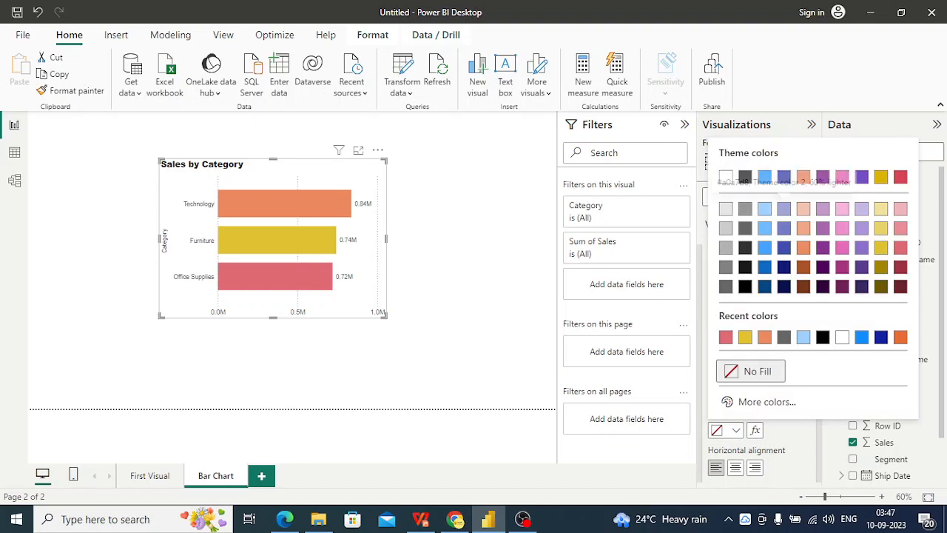
left_click(783, 209)
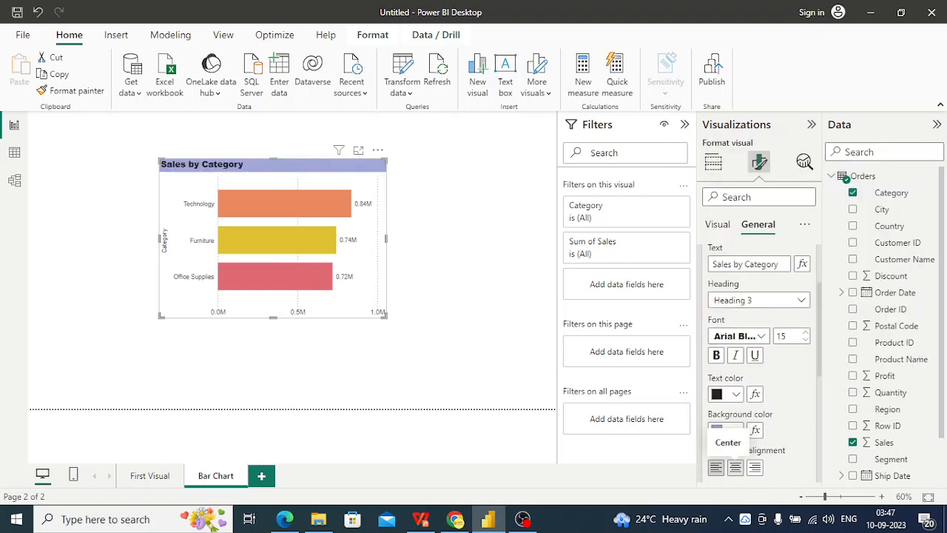
left_click(735, 466)
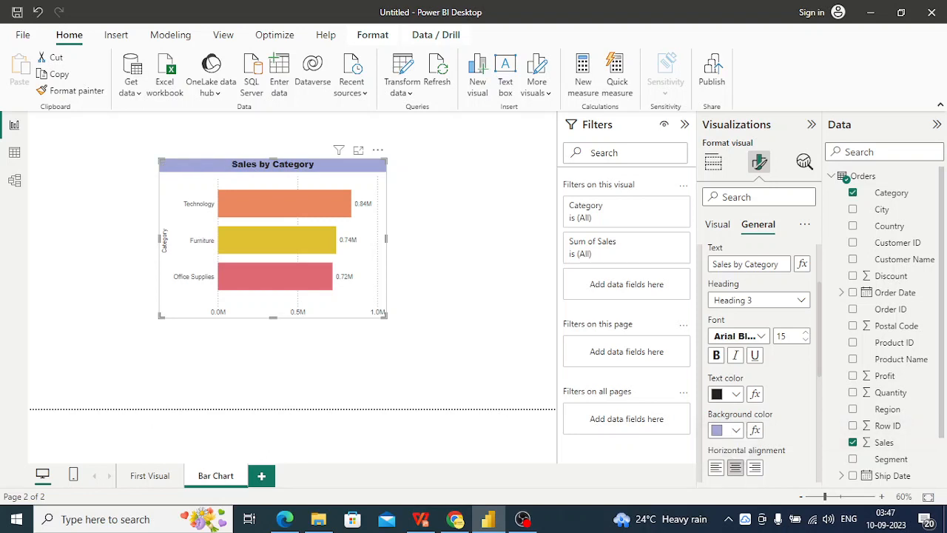
Enable customized spacing for the chart title and set the space below the title to 10 px
scroll(760, 363, "down", 4)
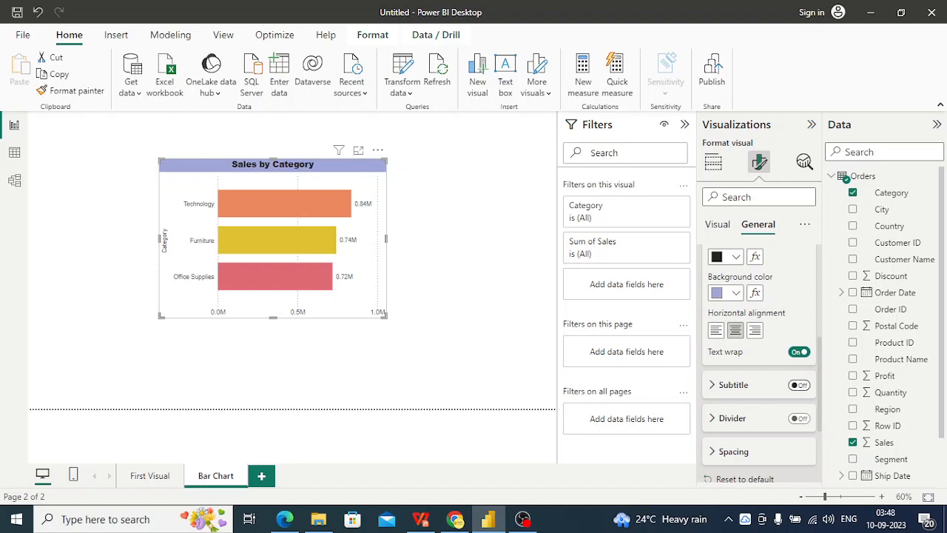
left_click(733, 452)
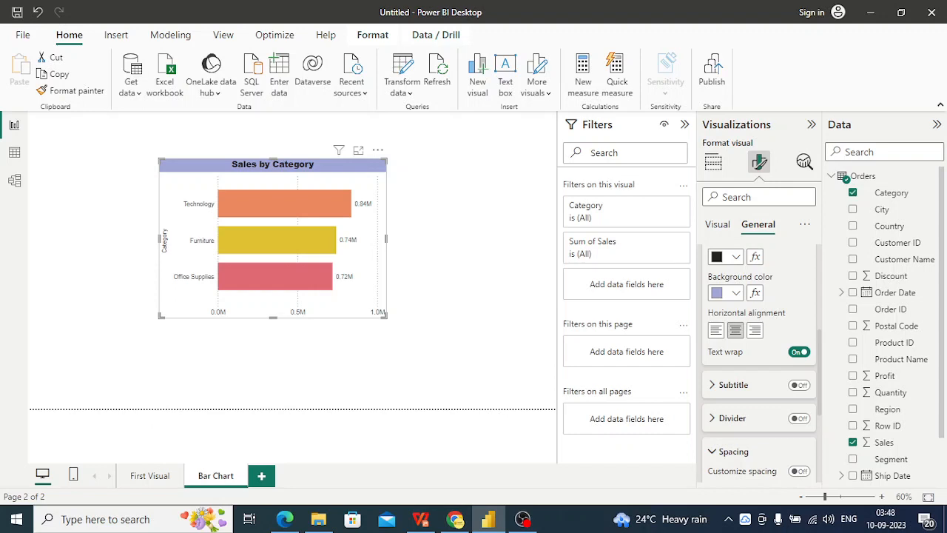
scroll(761, 363, "down", 2)
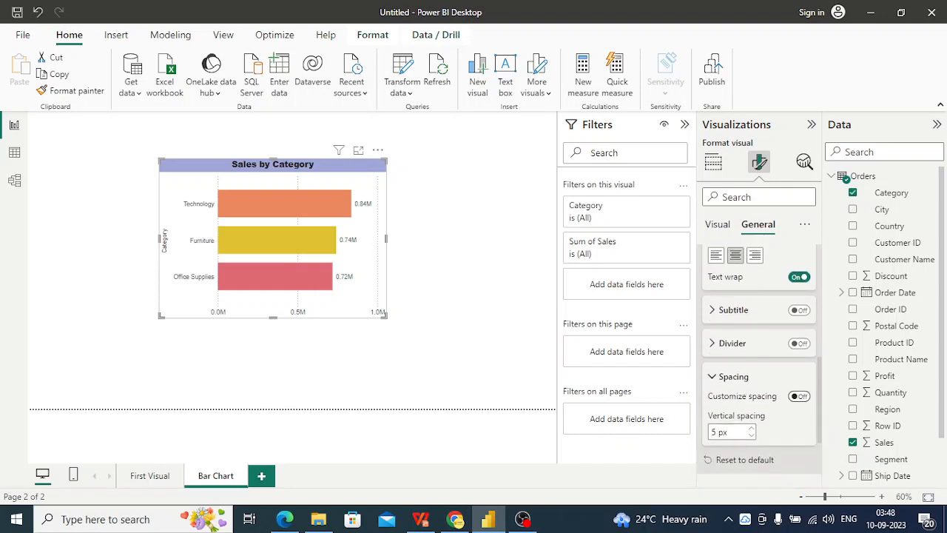
left_click(800, 395)
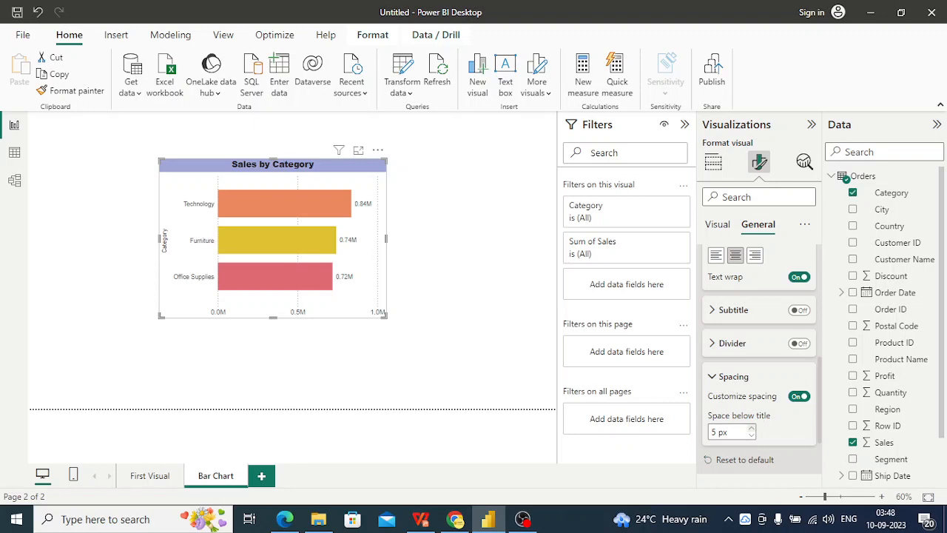
left_click(751, 429)
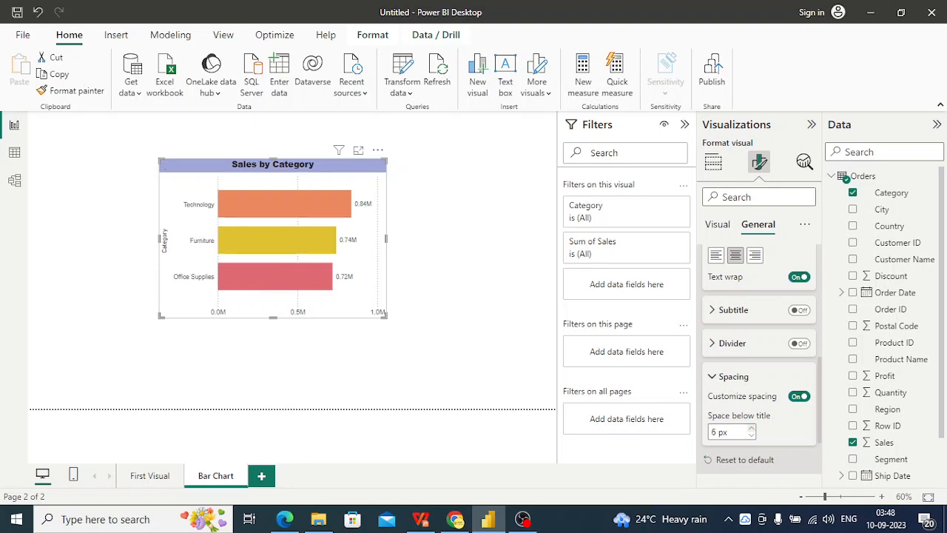
left_click(751, 429)
left_click(752, 428)
left_click(752, 428)
left_click(751, 429)
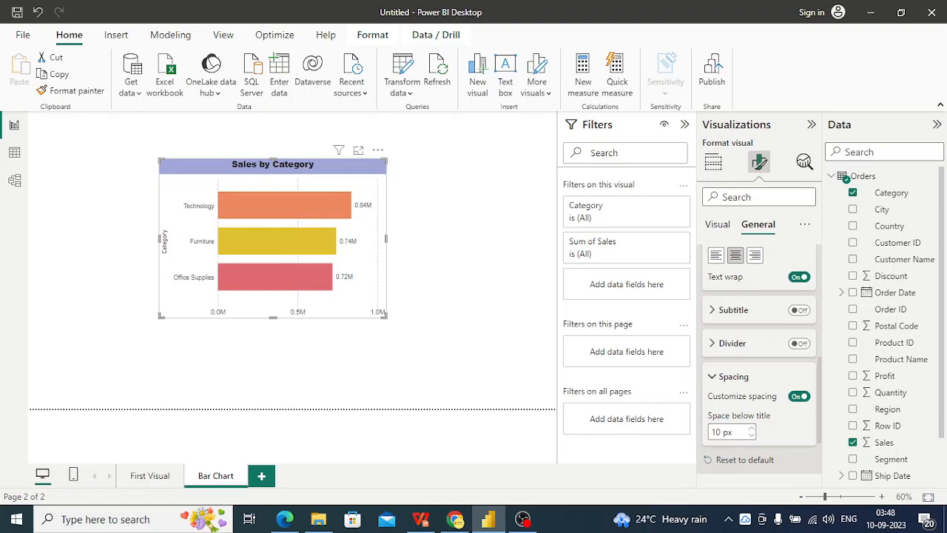
left_click(734, 376)
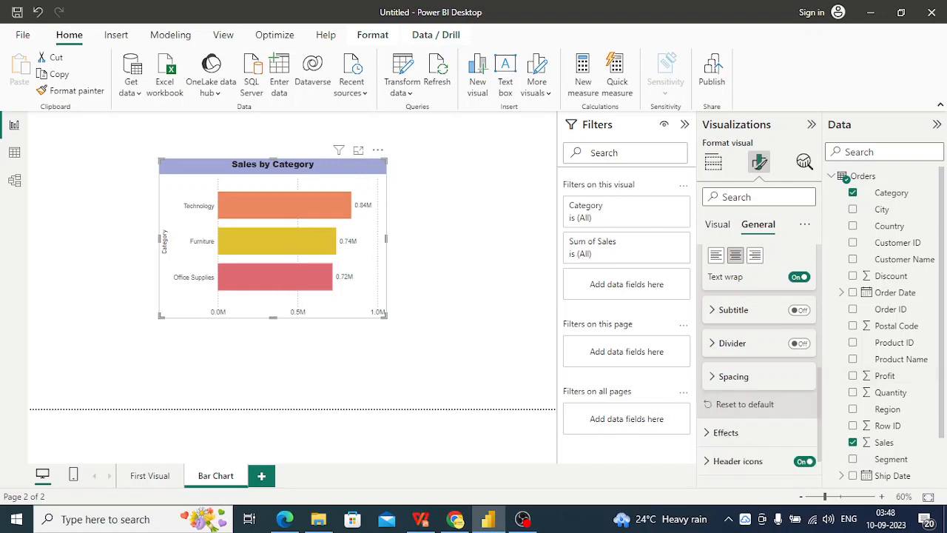
Change the bar chart's background color to light gray in the visual's effects and deselect the chart
scroll(760, 362, "down", 1)
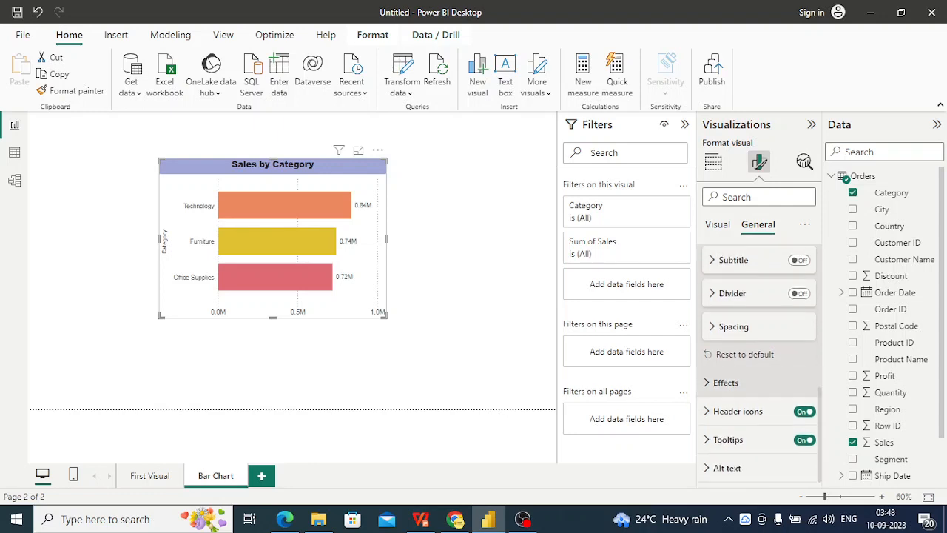
left_click(726, 382)
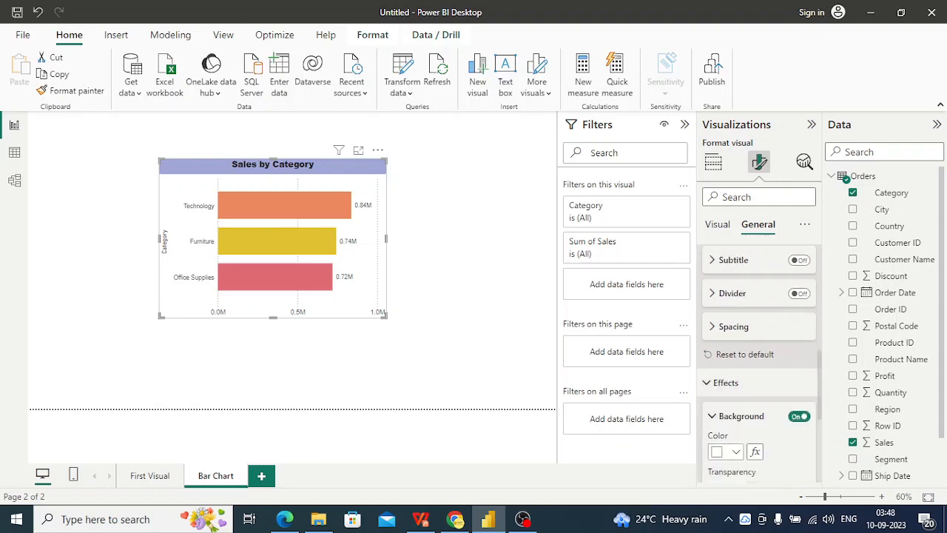
left_click(729, 451)
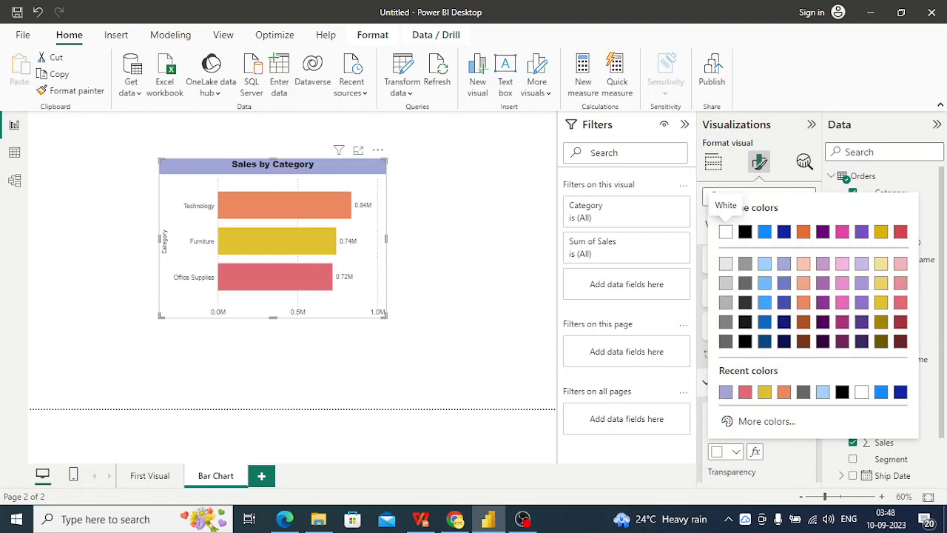
left_click(726, 264)
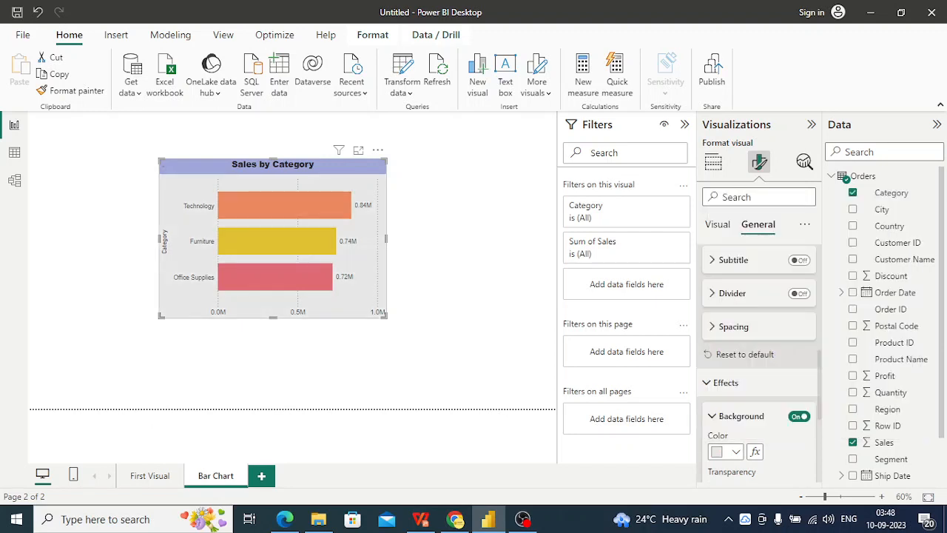
key("Escape")
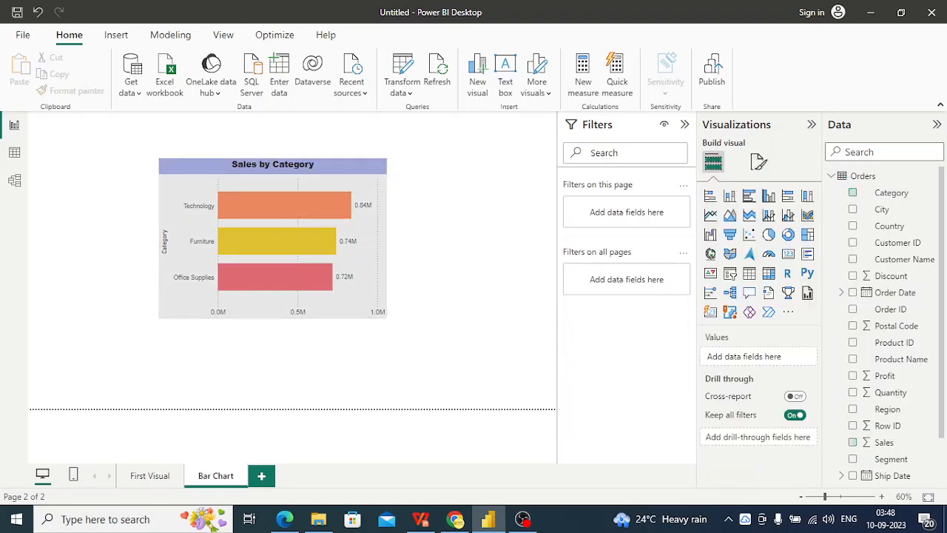
Move the bar chart to the upper-left corner of the report page and enlarge its width and height
left_click_drag(273, 165, 150, 143)
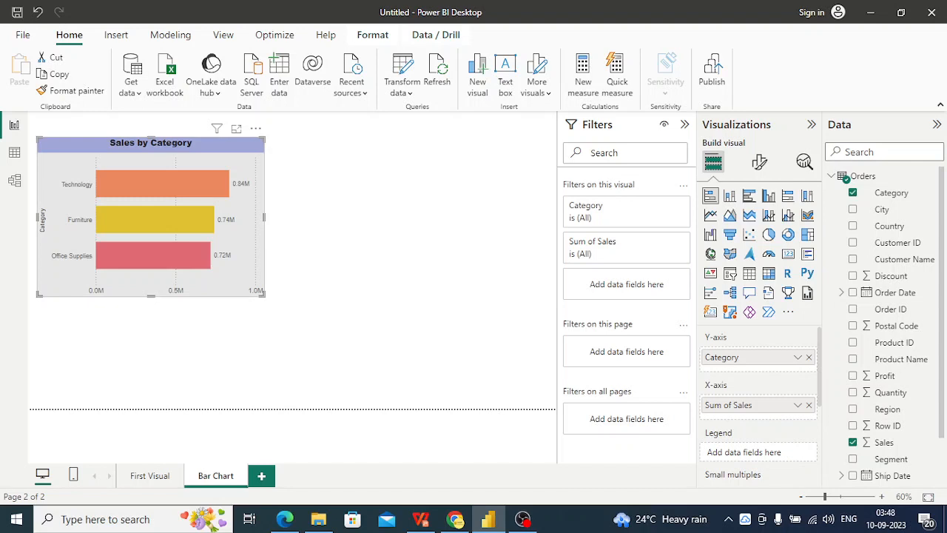
left_click_drag(264, 217, 321, 217)
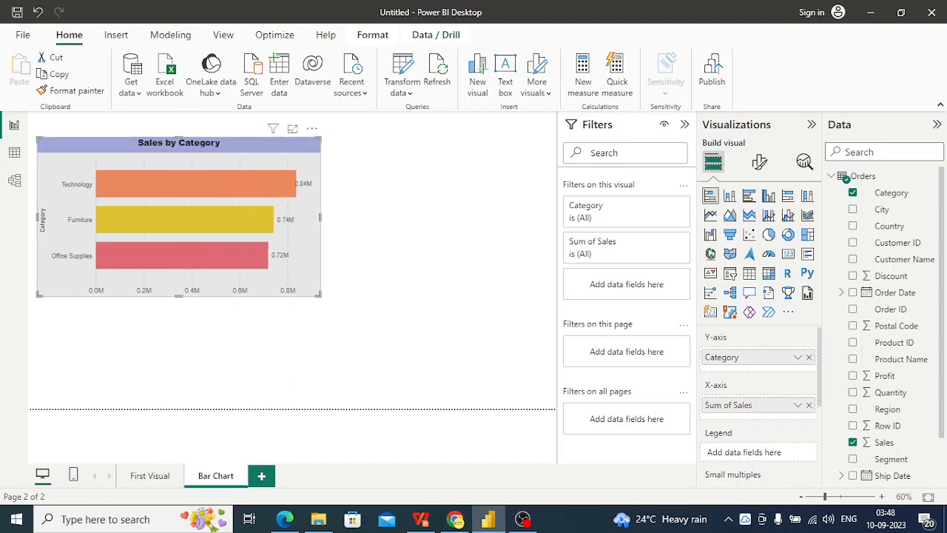
left_click_drag(178, 295, 178, 339)
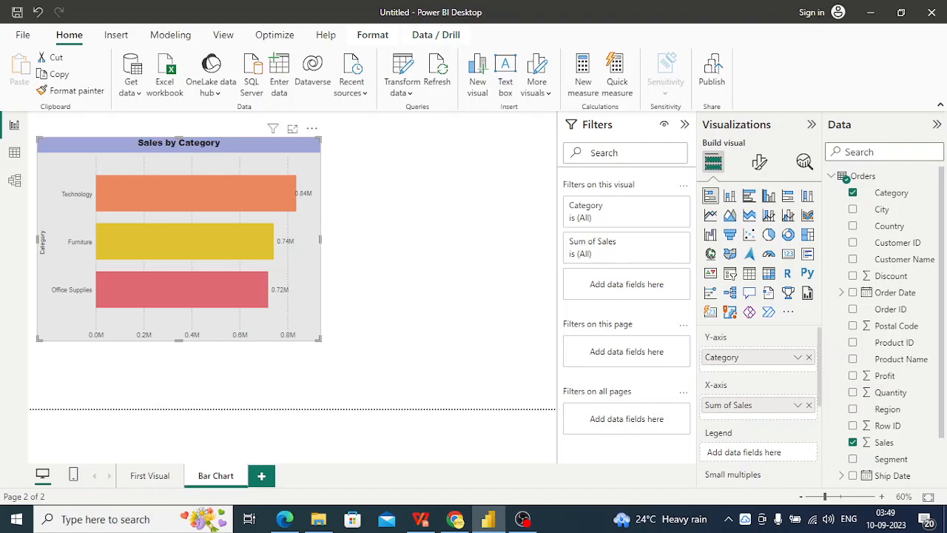
Switch to the Lecture 9.pptx presentation in WPS Office
key("alt+Tab")
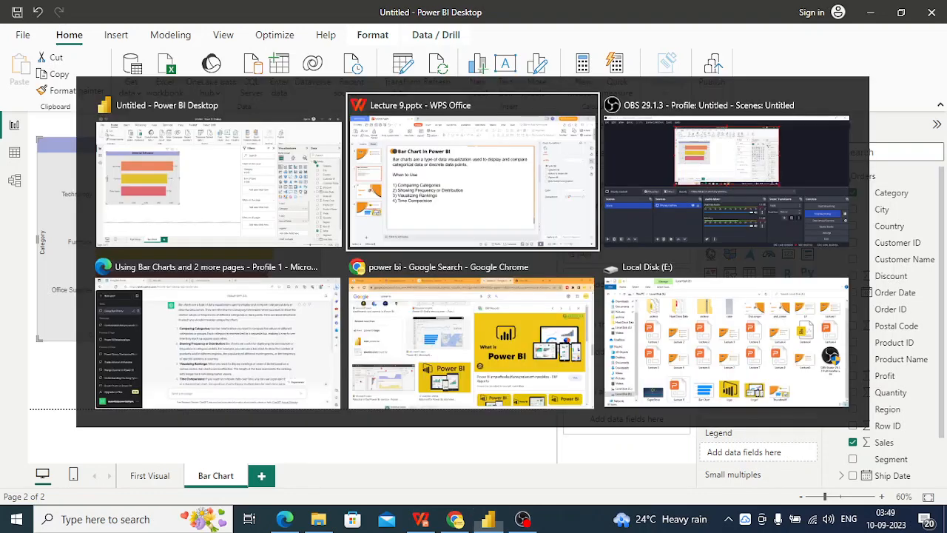